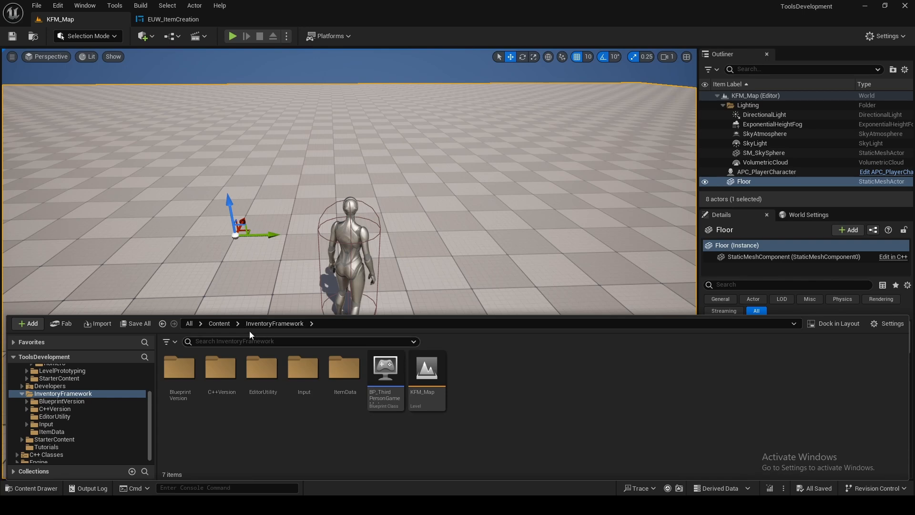
- Run the EUW_ItemCreation editor utility widget from the InventoryFramework EditorUtility folder and look over its setup fields
left_click(219, 323)
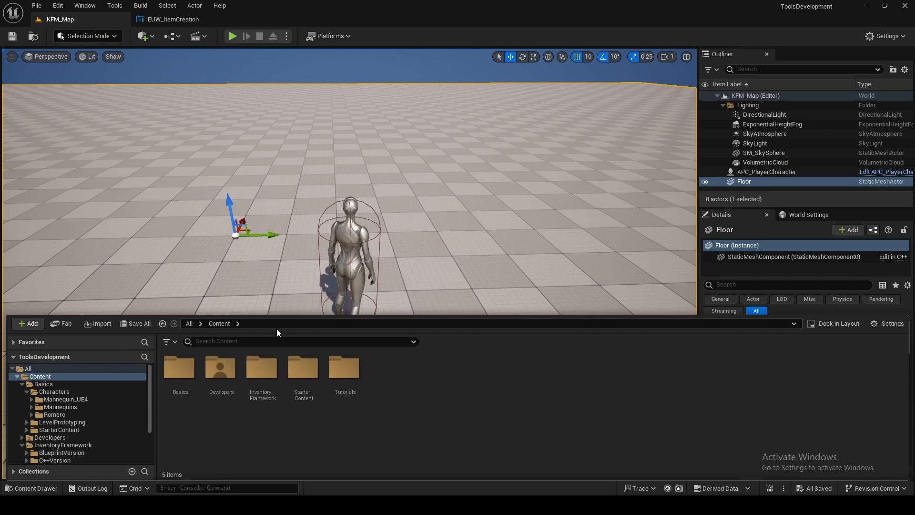
double_click(263, 366)
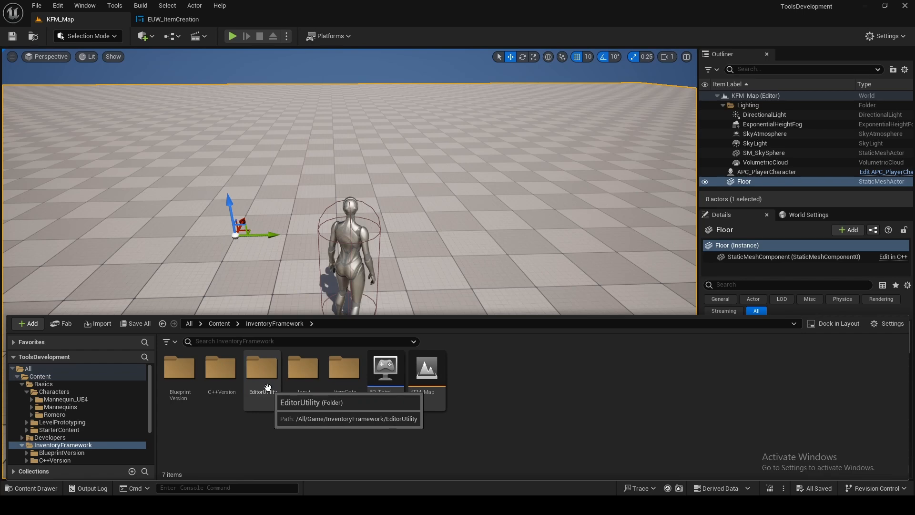
left_click(268, 389)
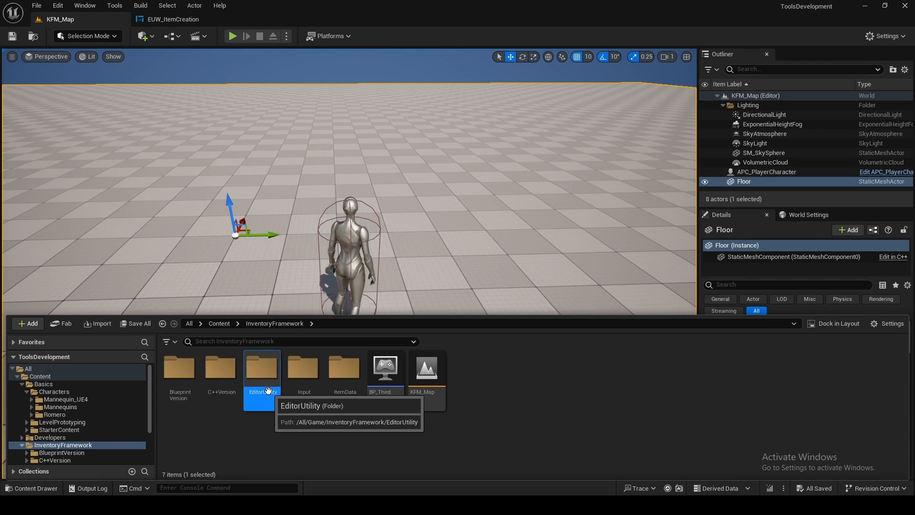
double_click(269, 391)
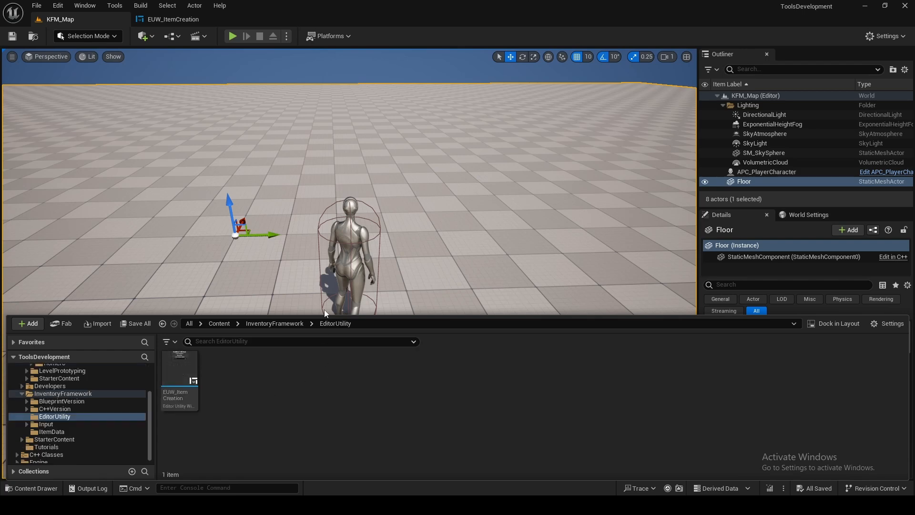
left_click(185, 372)
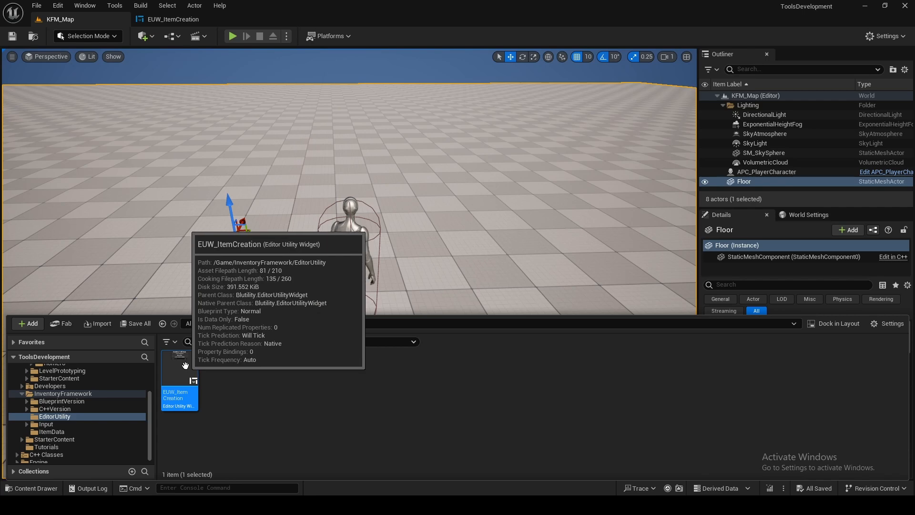
right_click(185, 366)
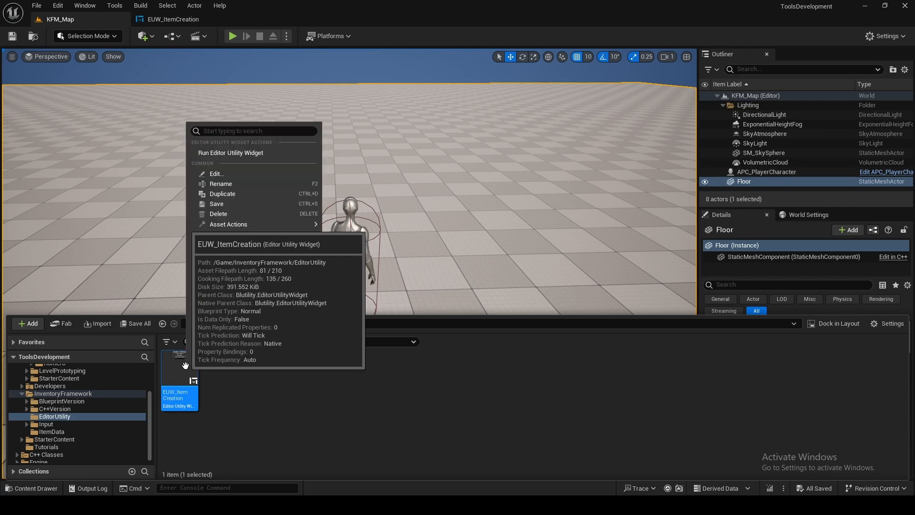
left_click(258, 154)
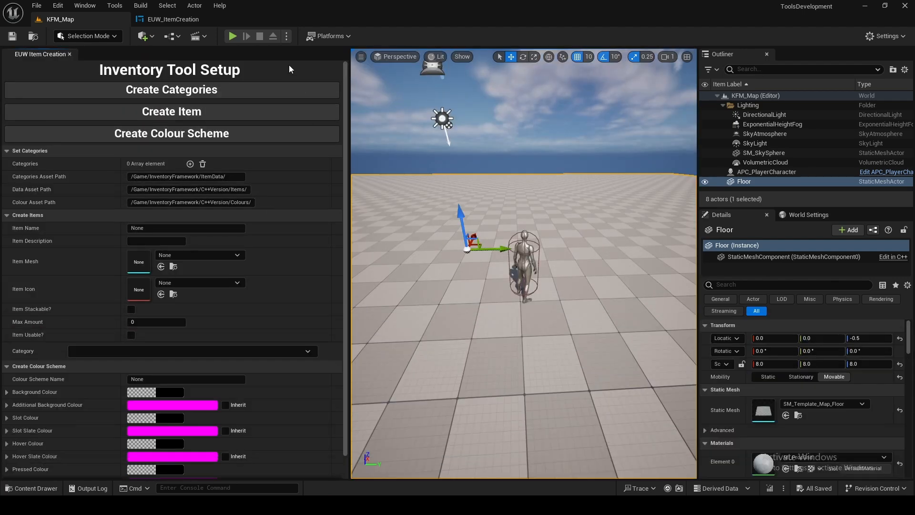
left_click_drag(42, 53, 33, 149)
scroll(439, 338, "down", 4)
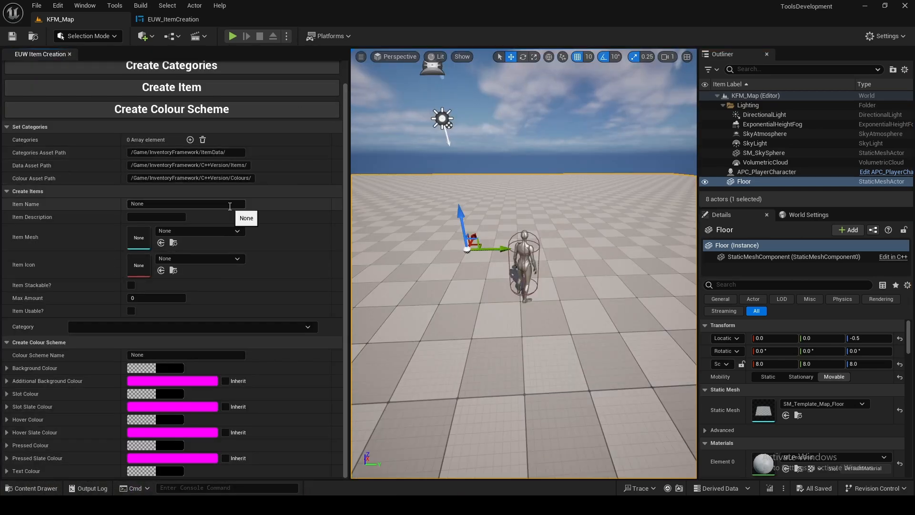
scroll(229, 258, "up", 2)
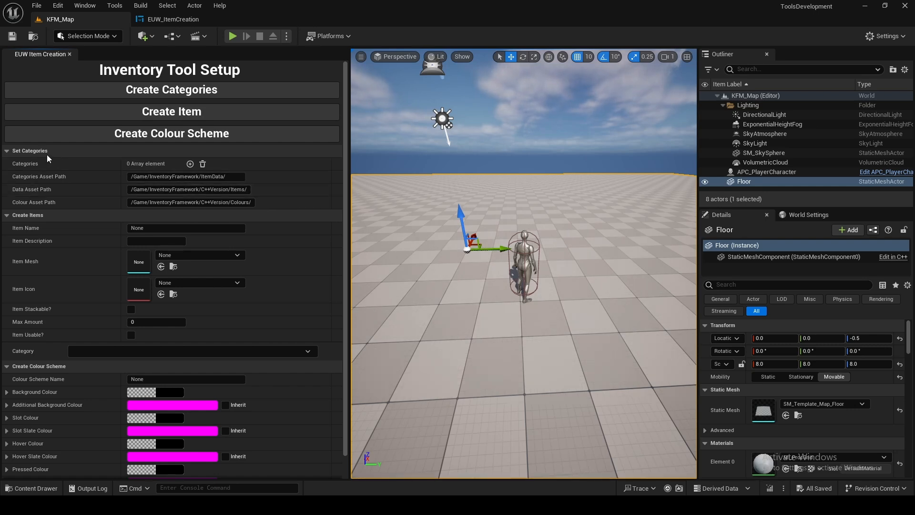
- Inspect the Categories array of the DA_Categories data asset in the ItemData folder, then close it and return to KFM_Map
key("ctrl+space")
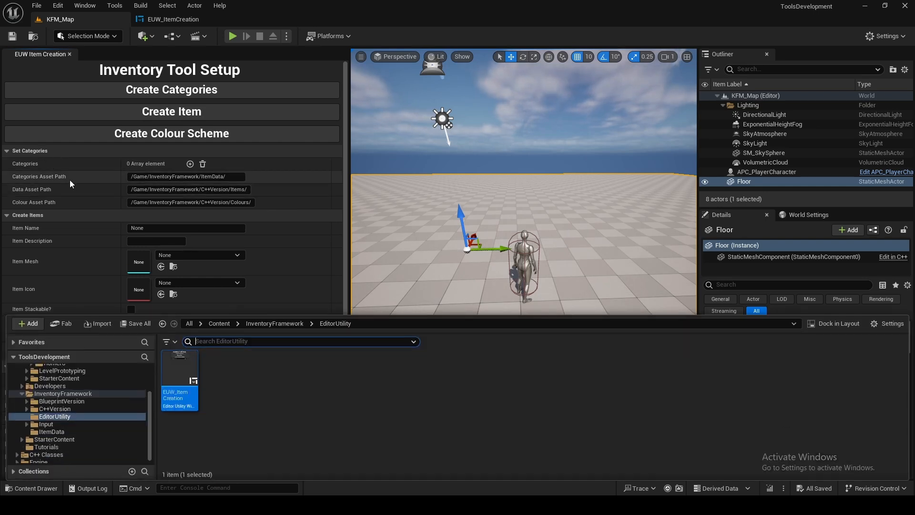
left_click(275, 324)
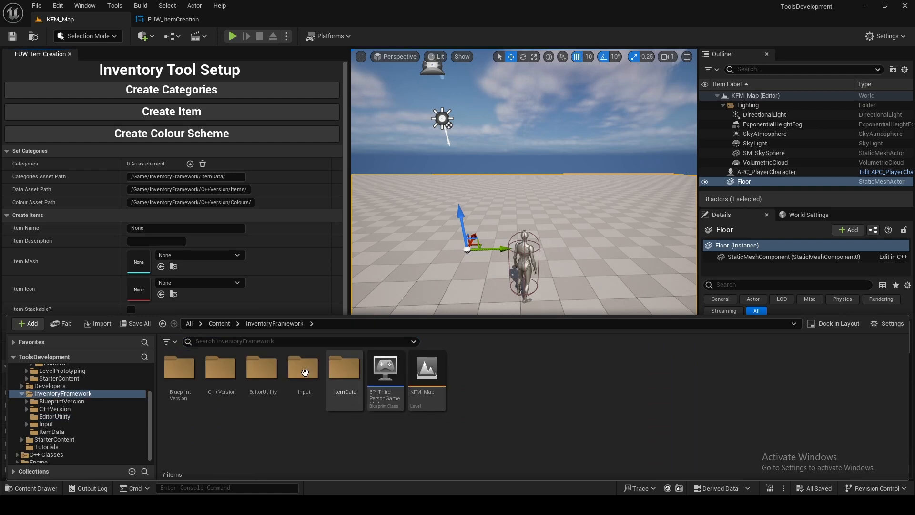
double_click(344, 371)
double_click(184, 371)
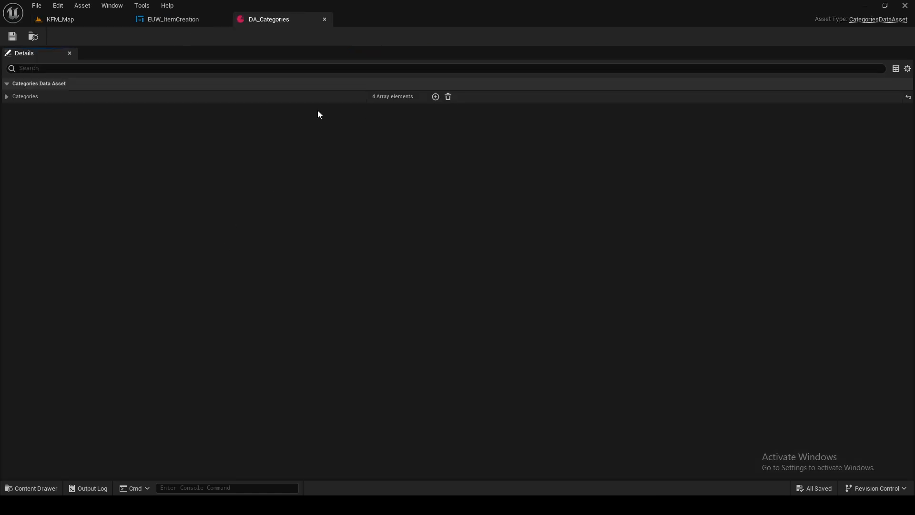
left_click(6, 96)
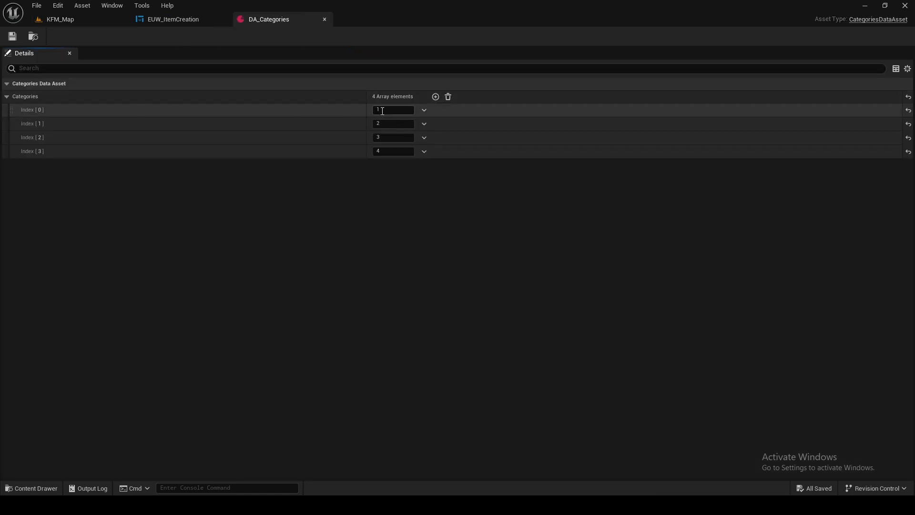
left_click(325, 20)
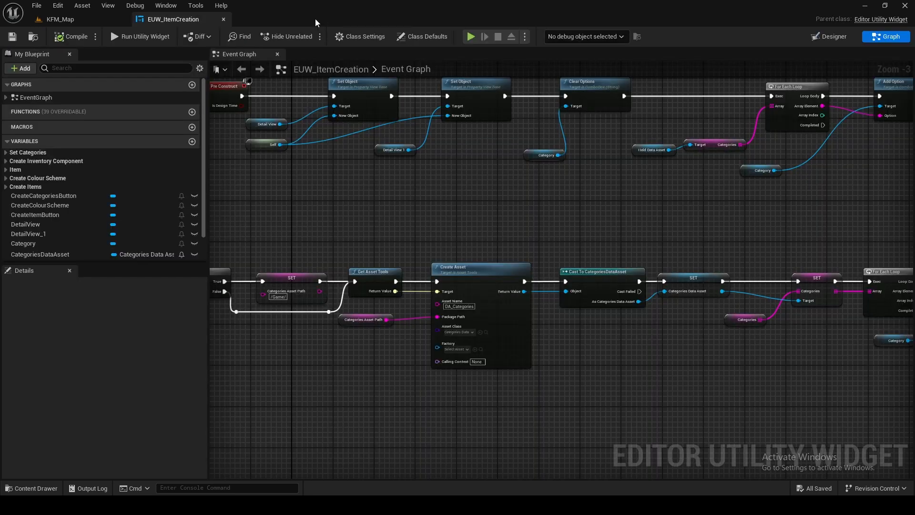
left_click(64, 21)
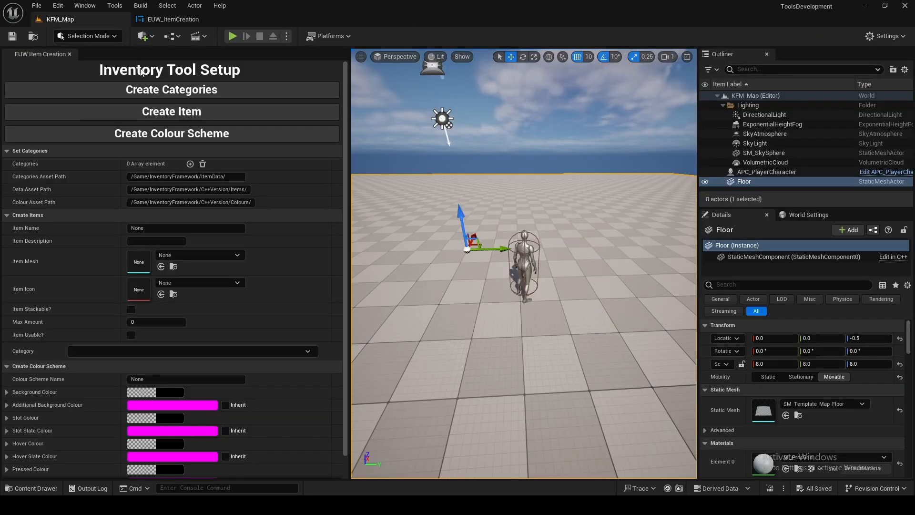
- Add three elements to the tool's Categories array and name them Health, Ammo and Currency
left_click(190, 164)
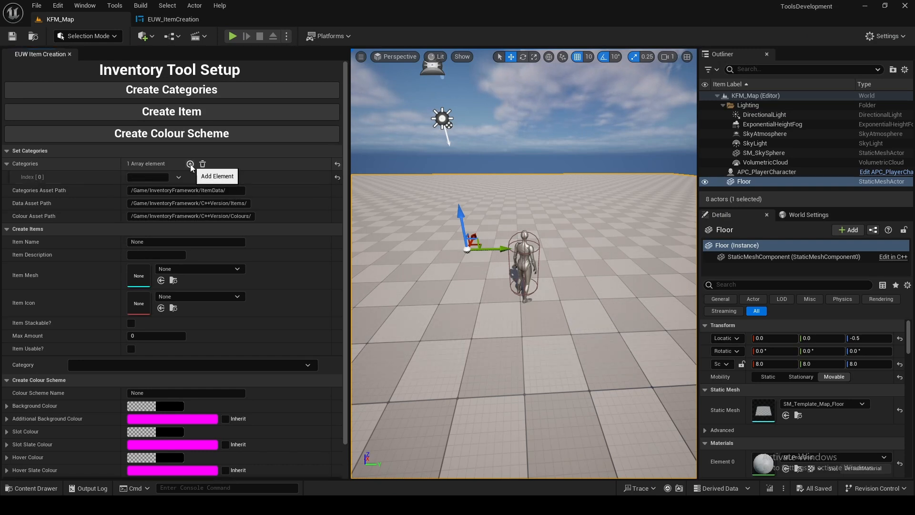
left_click(190, 164)
left_click(189, 164)
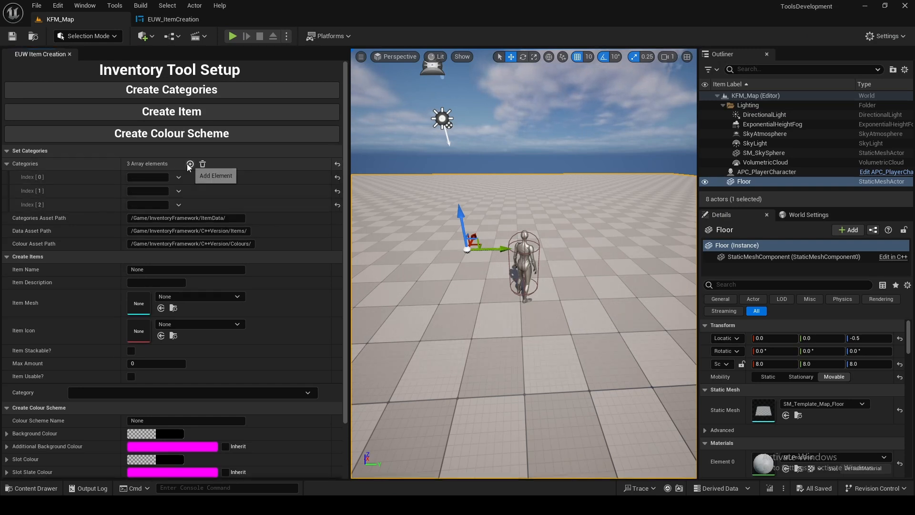
left_click(152, 177)
type("He")
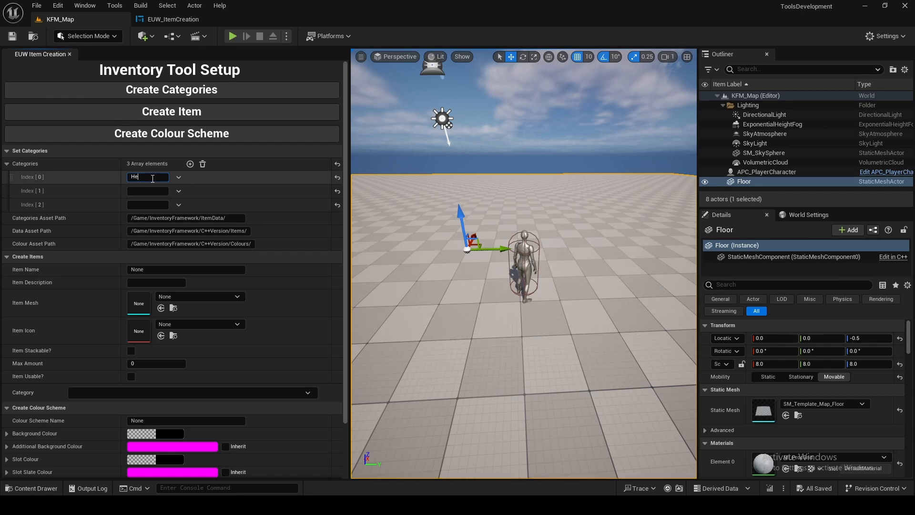
type("alth")
left_click(157, 191)
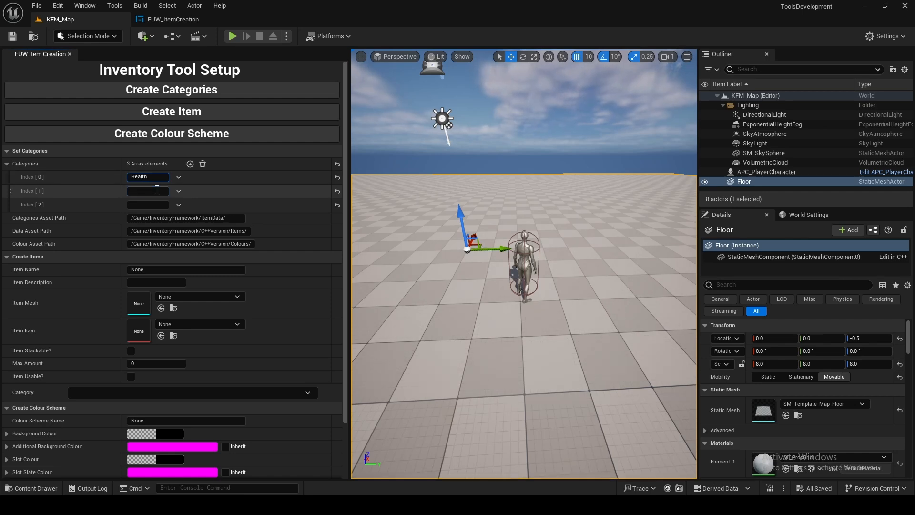
type("Ammo")
key("BackSpace")
type("mo")
left_click(156, 204)
type("Currency")
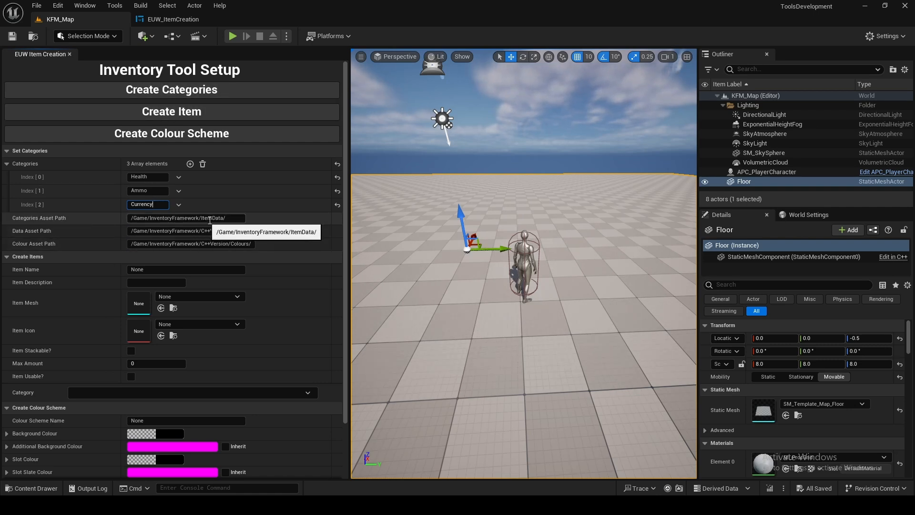
- Create the categories data asset with the tool, replacing the existing DA_Categories, and save it
key("ctrl+space")
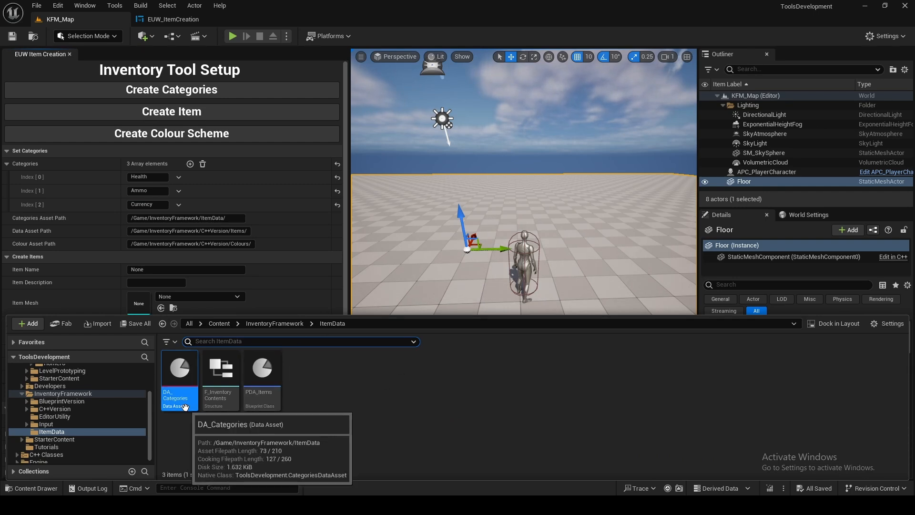
left_click(267, 88)
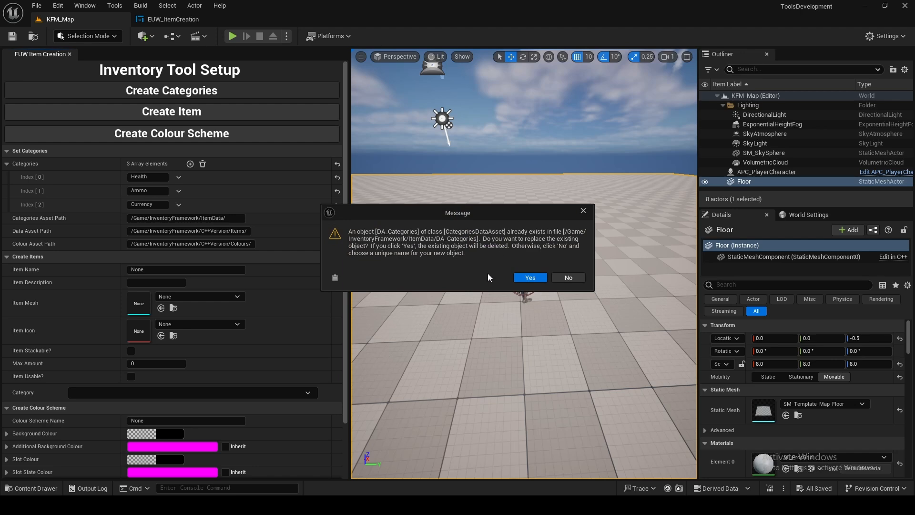
left_click(530, 277)
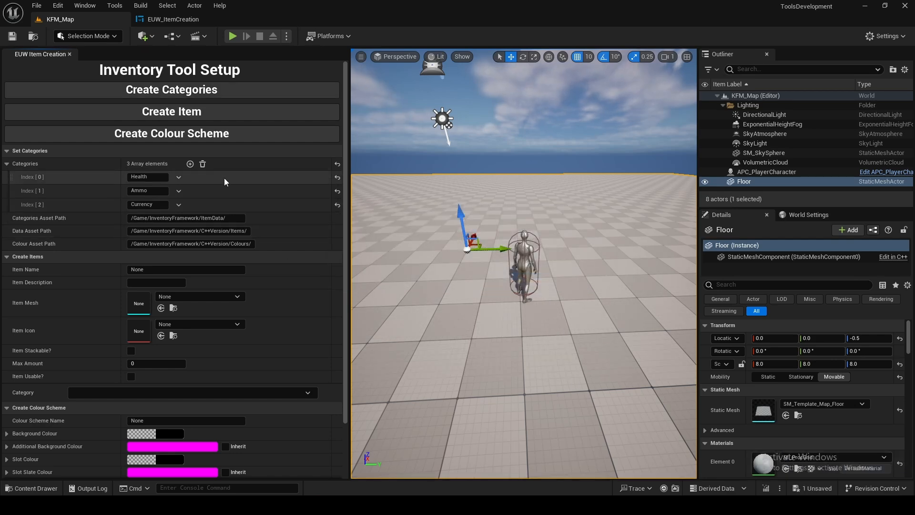
key("ctrl+space")
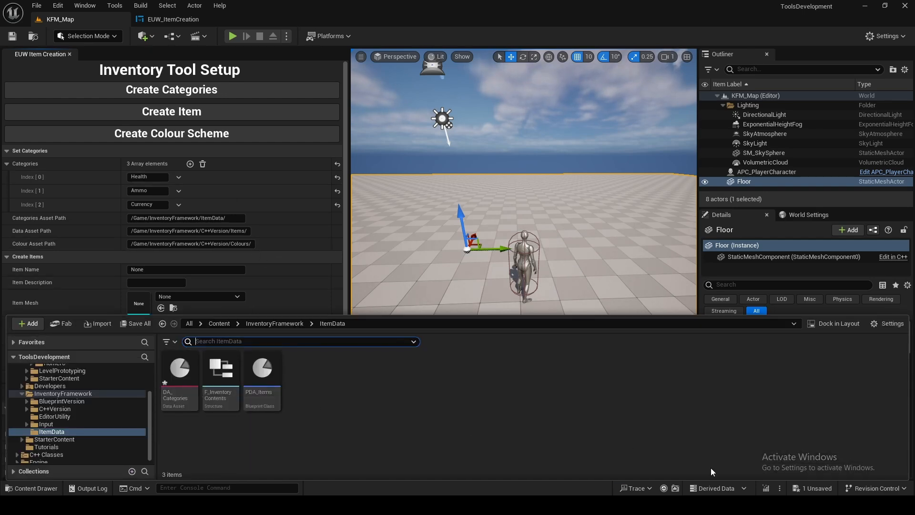
left_click(813, 488)
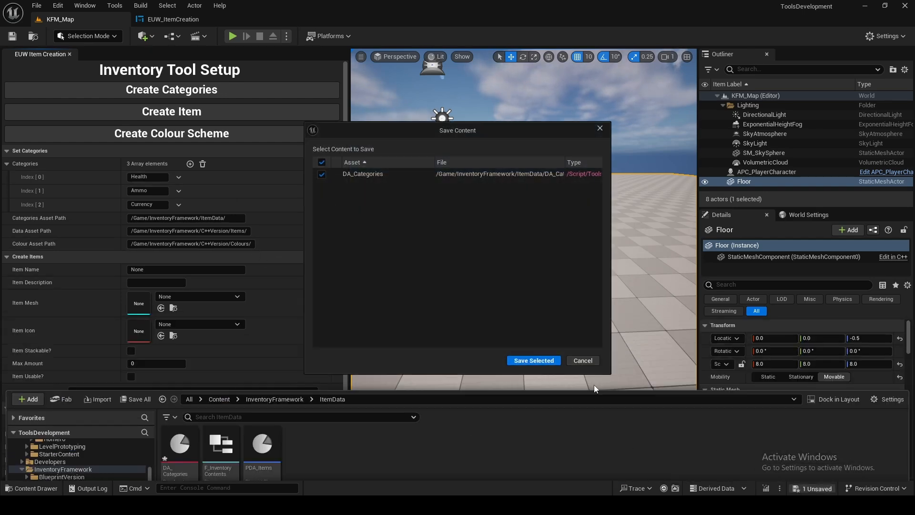
left_click(554, 361)
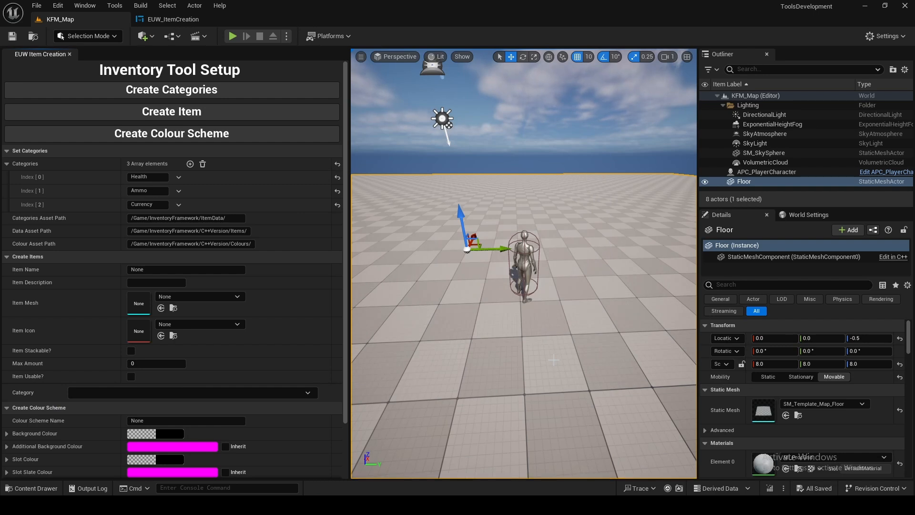
- Check the category entries in the regenerated DA_Categories asset and close it again
key("ctrl+space")
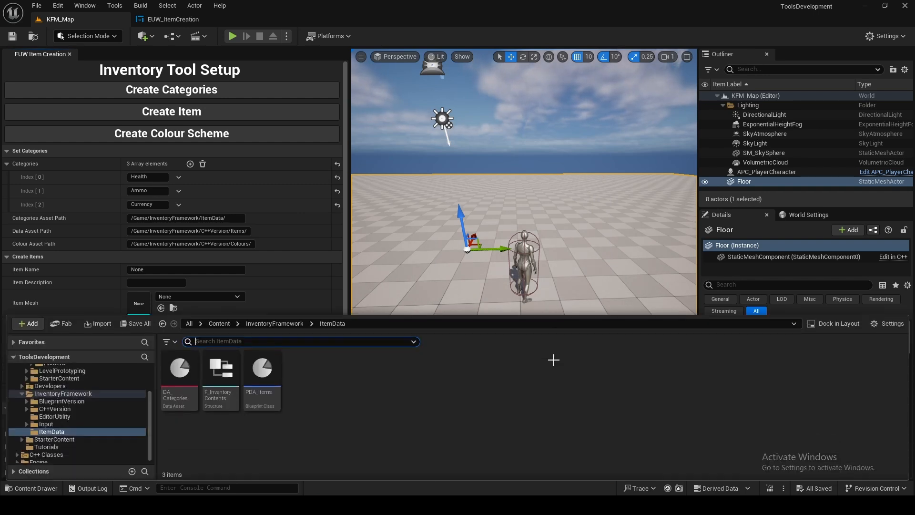
double_click(180, 379)
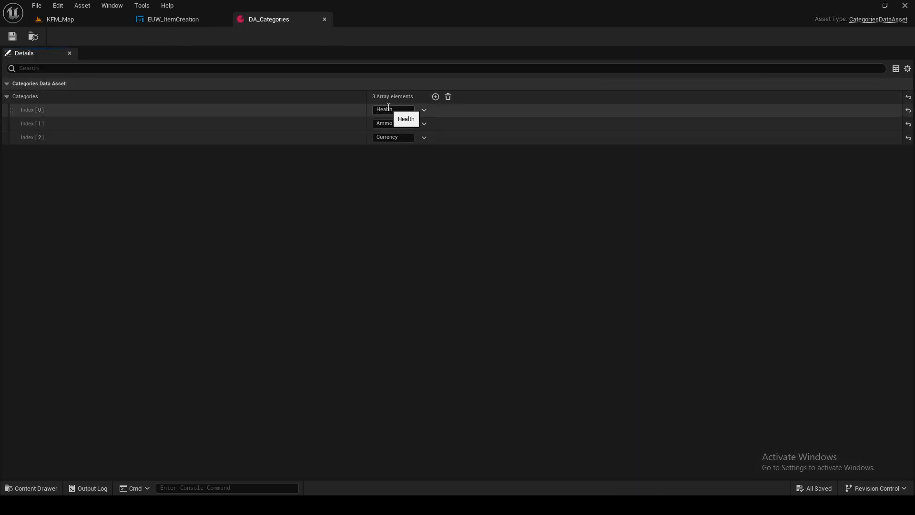
left_click(324, 19)
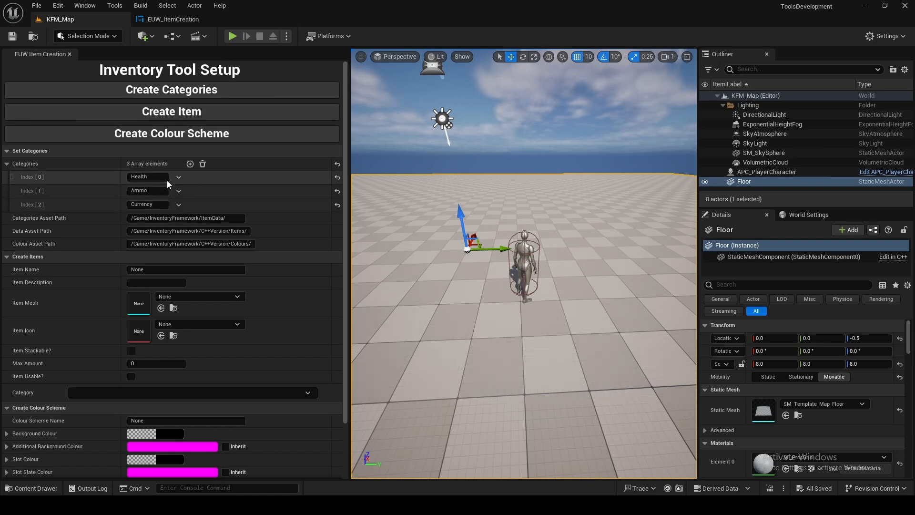
- Add a fourth category named Fruit and try to create the categories again, replacing DA_Categories
left_click(189, 164)
left_click(151, 218)
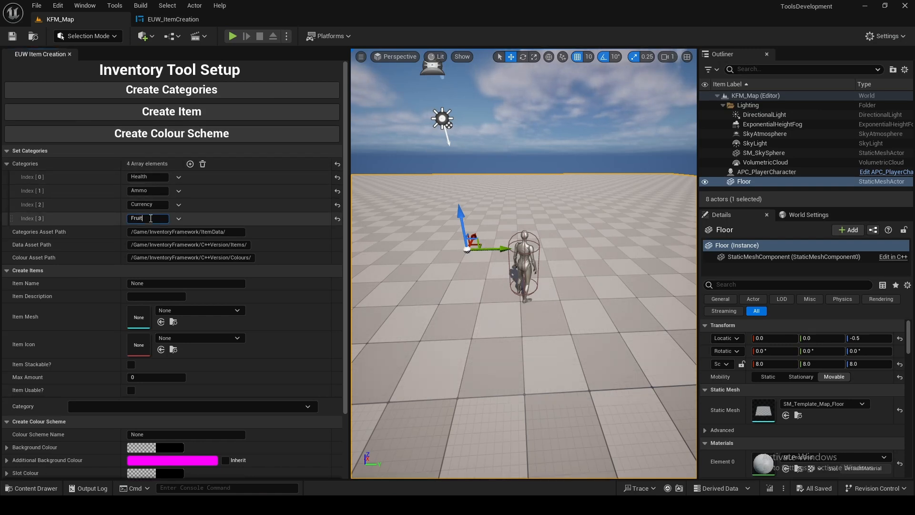
left_click(202, 91)
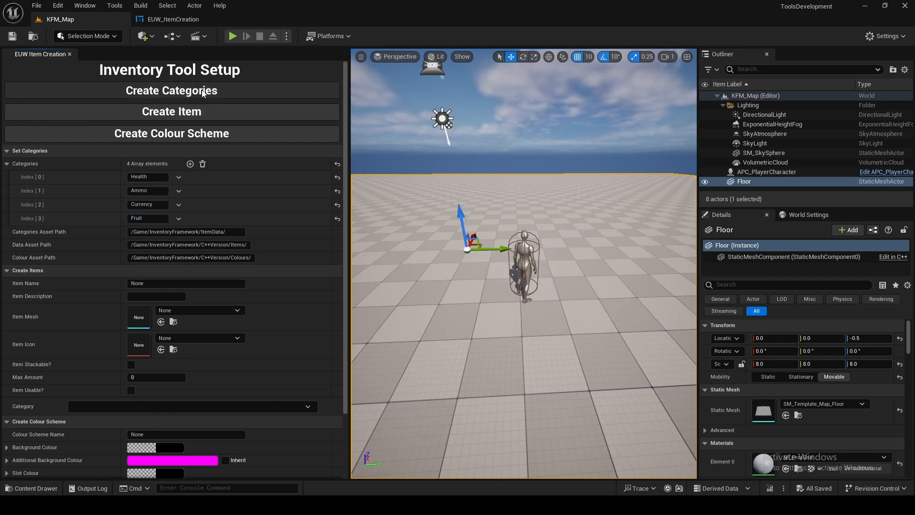
left_click(531, 279)
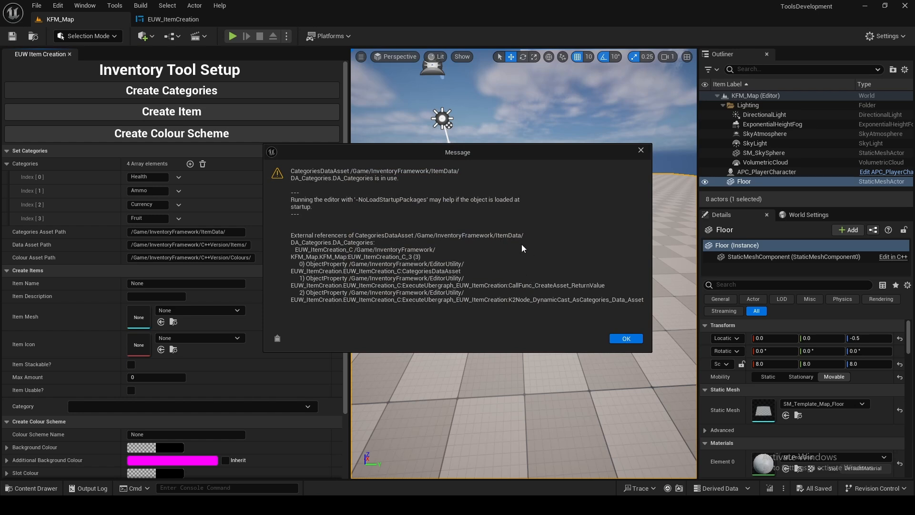
left_click(624, 339)
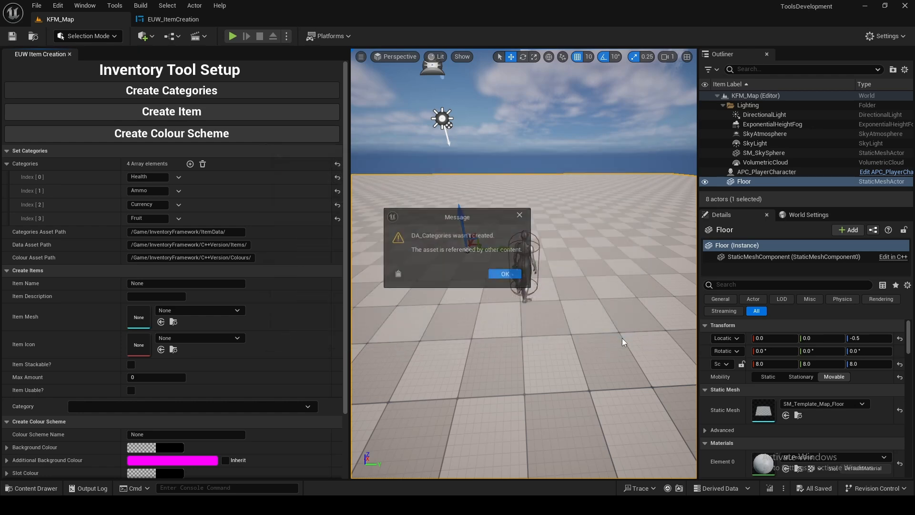
left_click(505, 271)
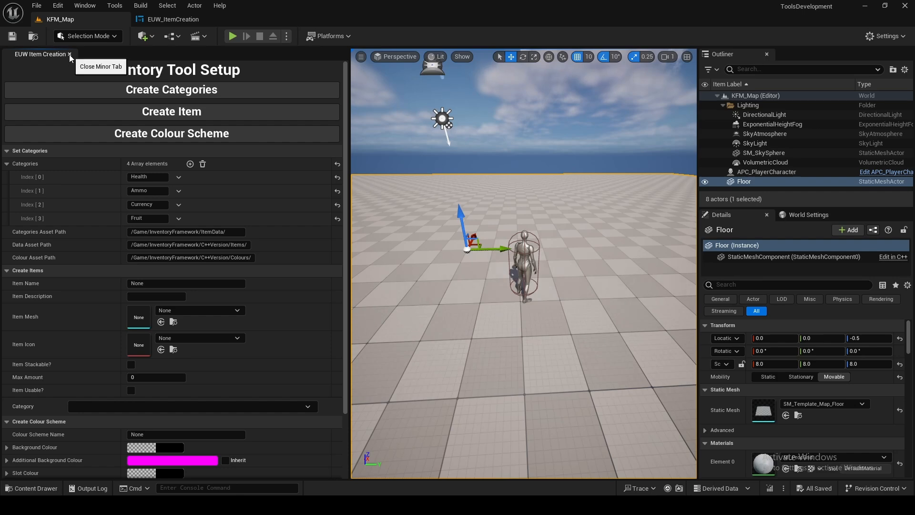
- Close the open inventory tool and run EUW_ItemCreation afresh from the EditorUtility folder
left_click(70, 54)
key("ctrl+space")
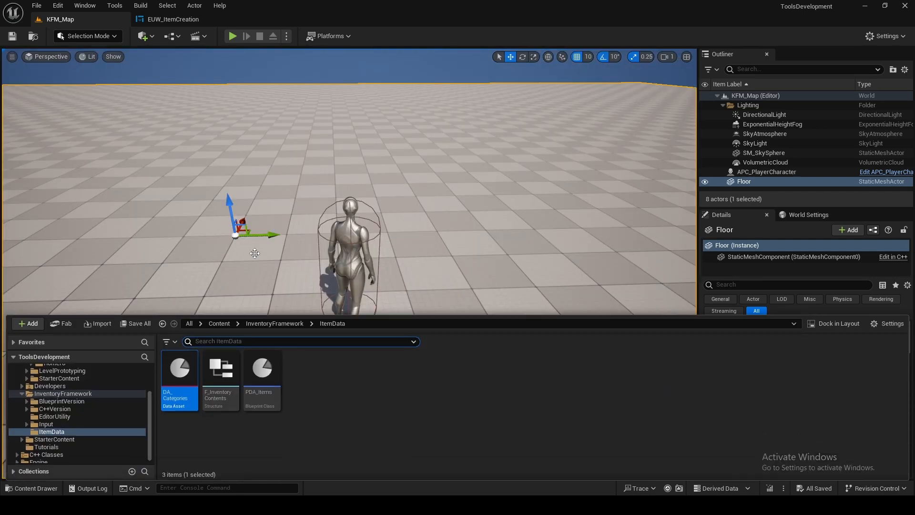
left_click(294, 325)
double_click(279, 368)
right_click(190, 365)
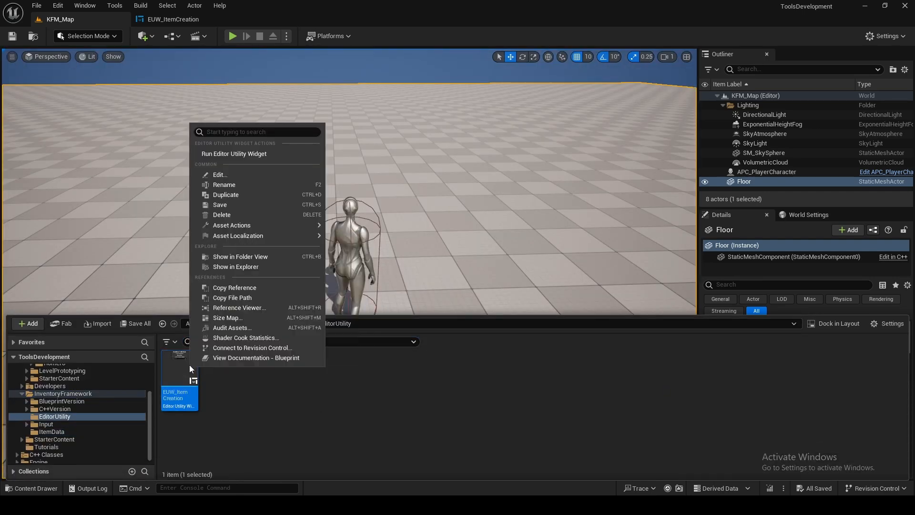
left_click(245, 151)
- Add four empty elements to the tool's Categories array
left_click(190, 164)
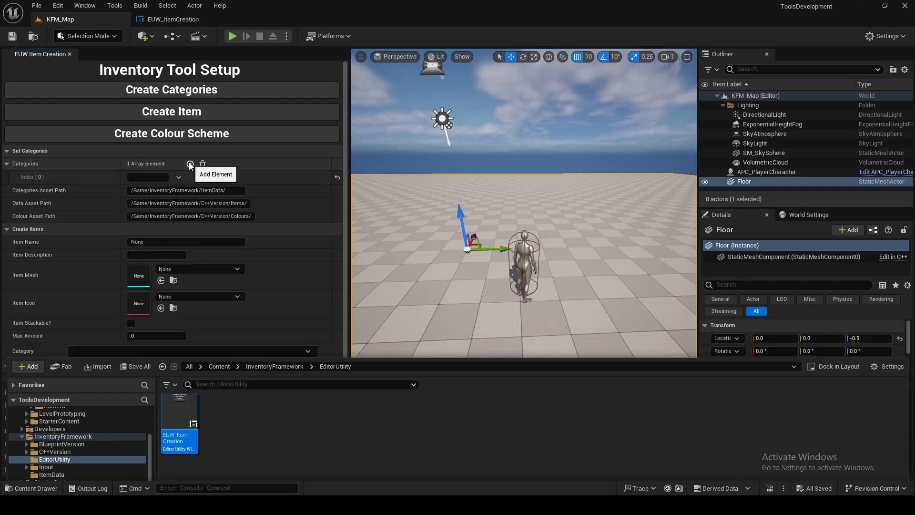
left_click(189, 164)
left_click(190, 163)
left_click(189, 164)
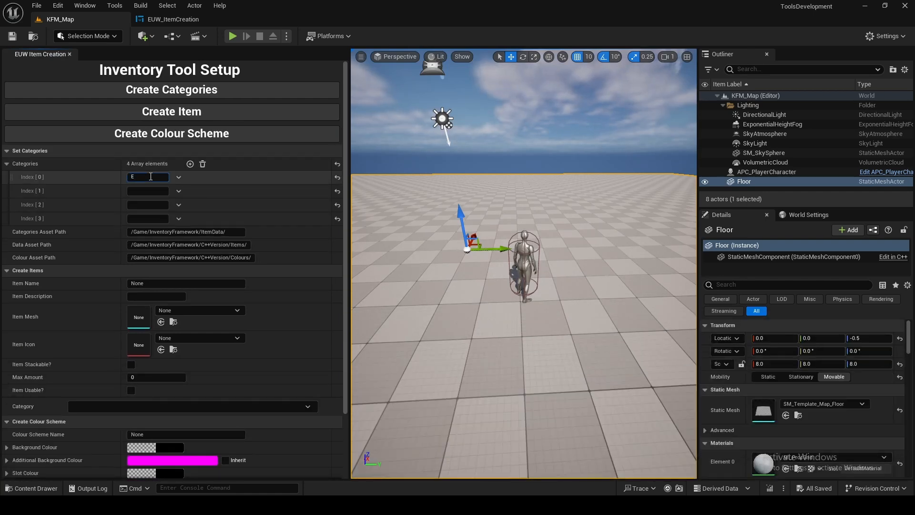
- Name the four category elements 1, 2, 3 and 4, in index order
type("h")
key("BackSpace")
key("BackSpace")
type("1")
left_click(145, 190)
type("2")
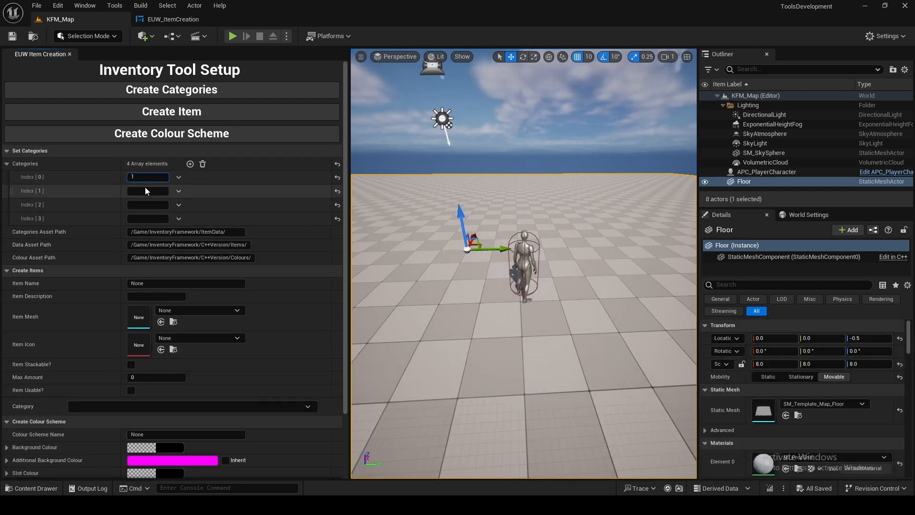
left_click(143, 204)
type("3")
left_click(141, 218)
type("4")
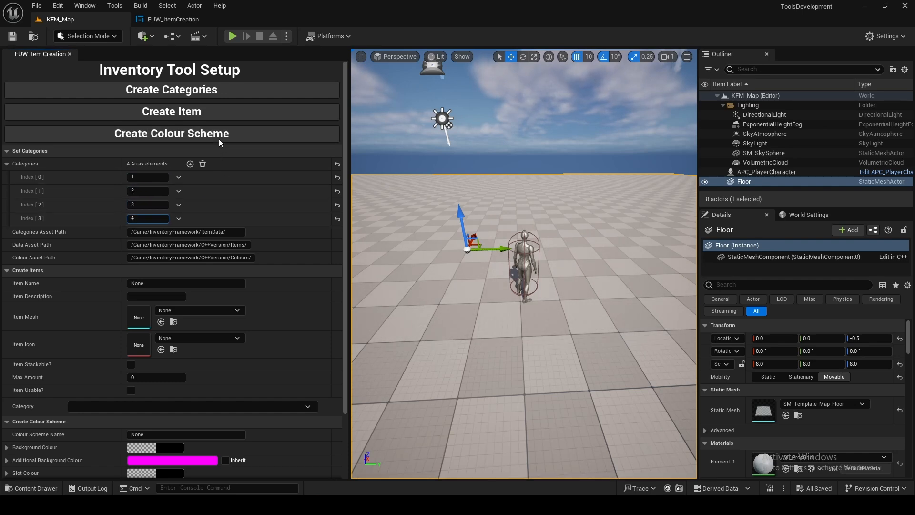
- Create the categories data asset from the numbered entries, replacing DA_Categories, and browse to the InventoryFramework folder
left_click(210, 90)
left_click(530, 278)
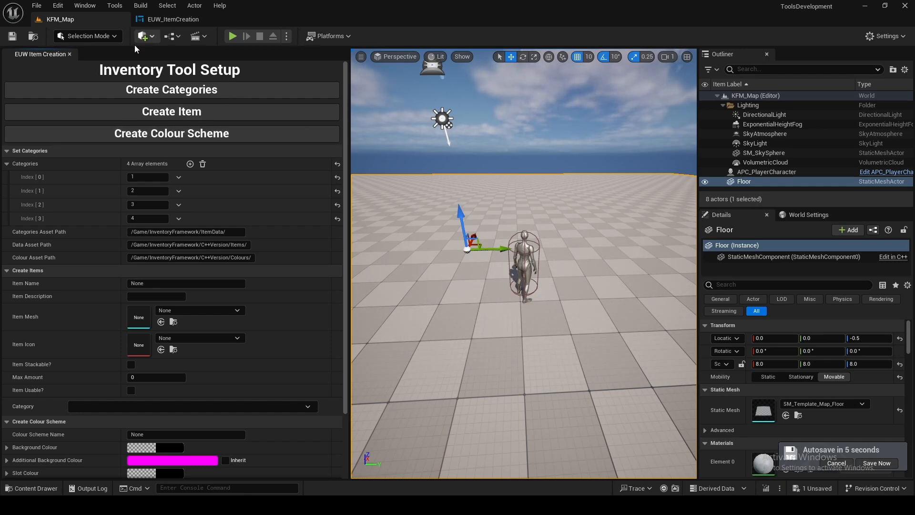
key("ctrl+space")
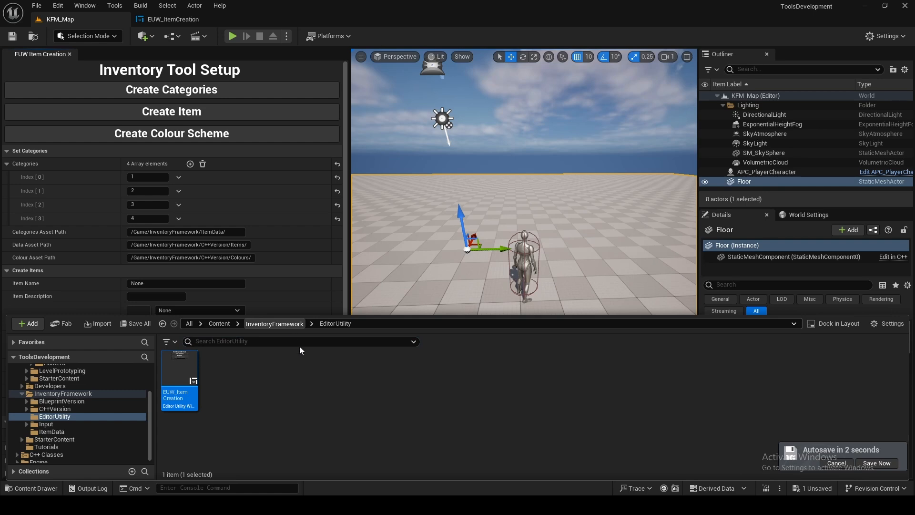
key("BackSpace")
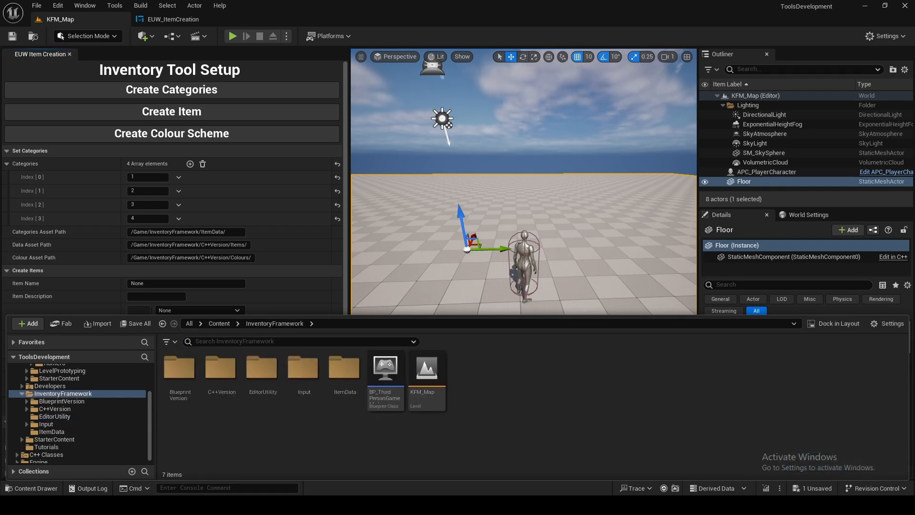
- Set the Held Data Asset default of the EUW_ItemCreation widget to DA_Categories and save the changed assets
left_click(158, 23)
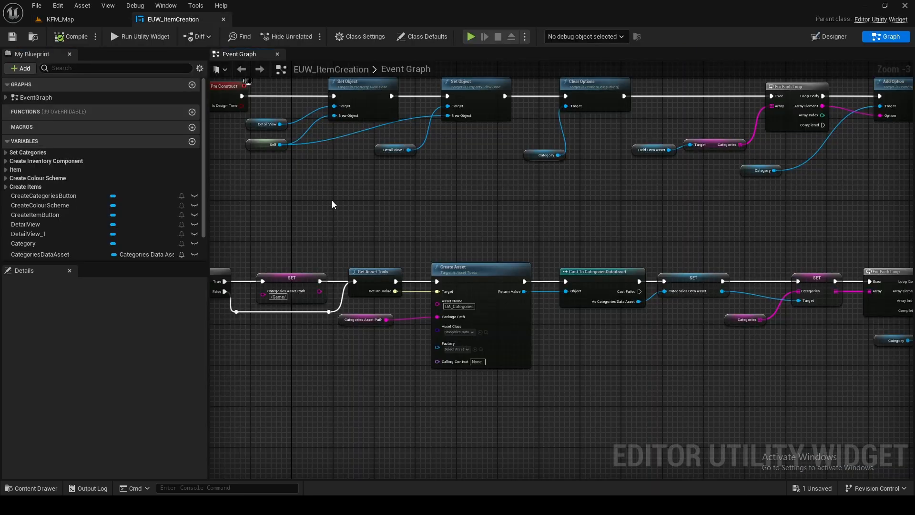
right_click_drag(332, 201, 393, 255)
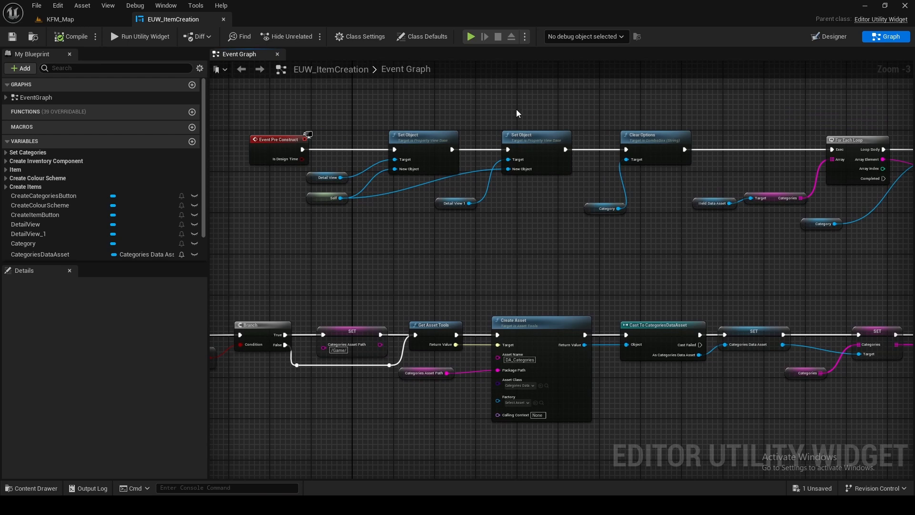
left_click(829, 37)
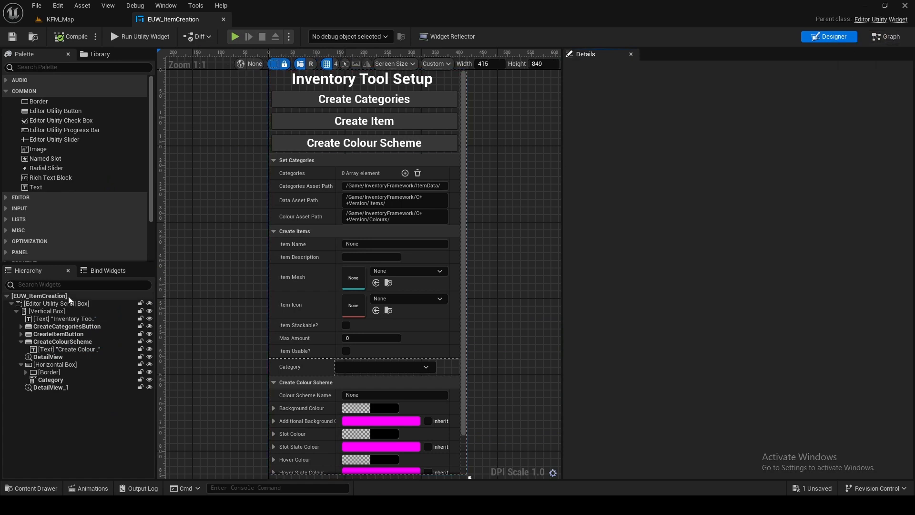
left_click(47, 296)
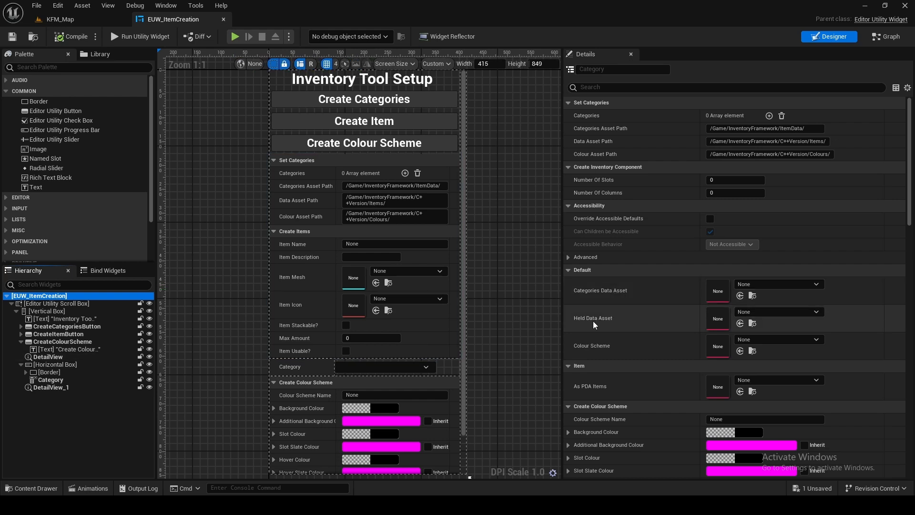
left_click(759, 312)
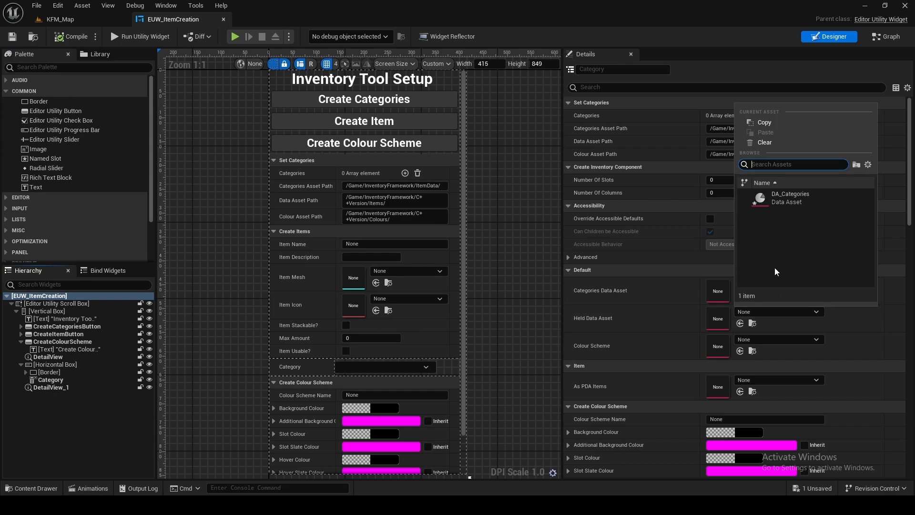
left_click(801, 202)
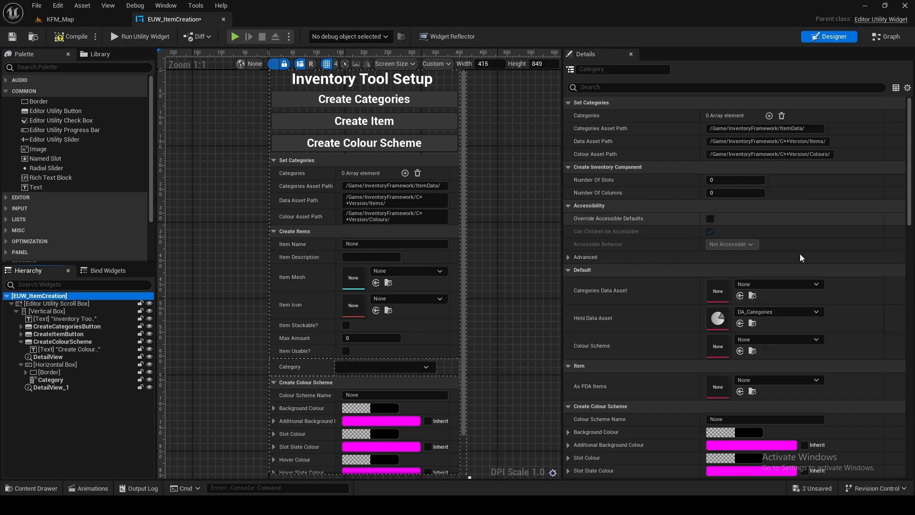
key("ctrl+shift+s")
left_click(544, 362)
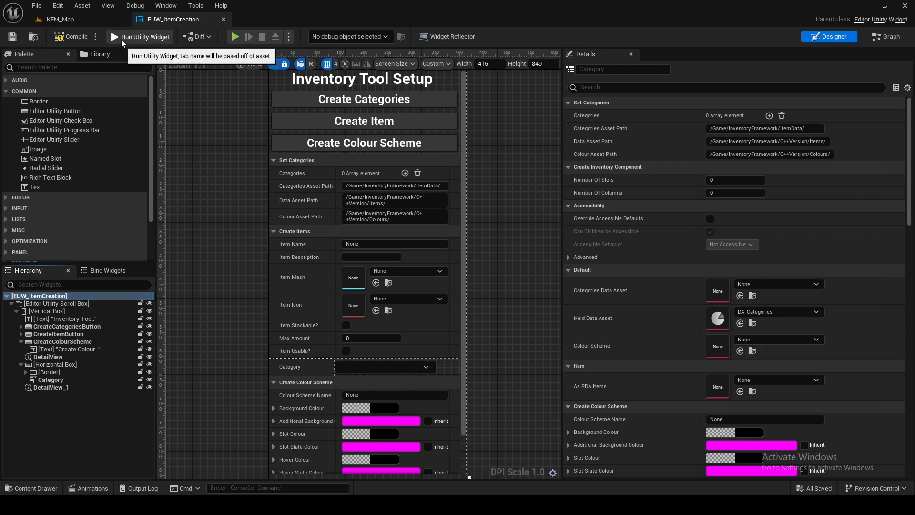
- Rerun the utility widget, close its older instance, check the Category options in the level editor and close the tool
left_click(60, 19)
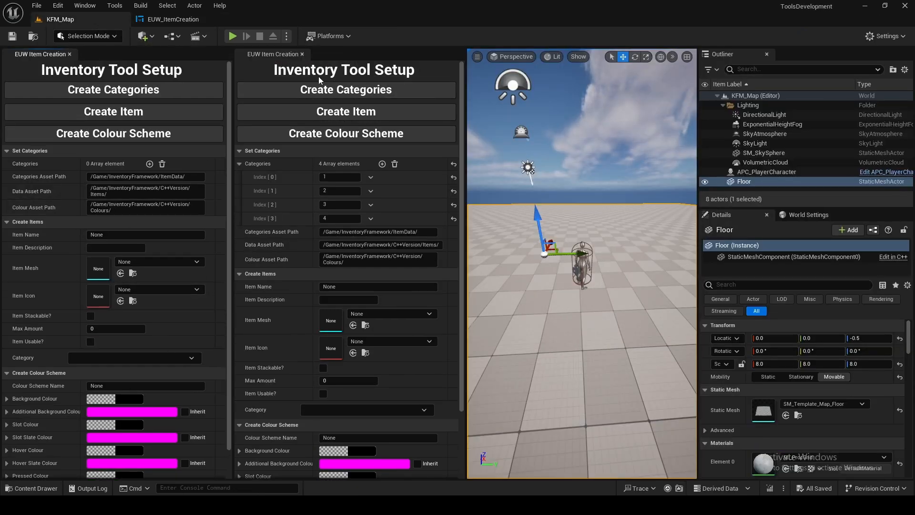
left_click(302, 54)
left_click(181, 357)
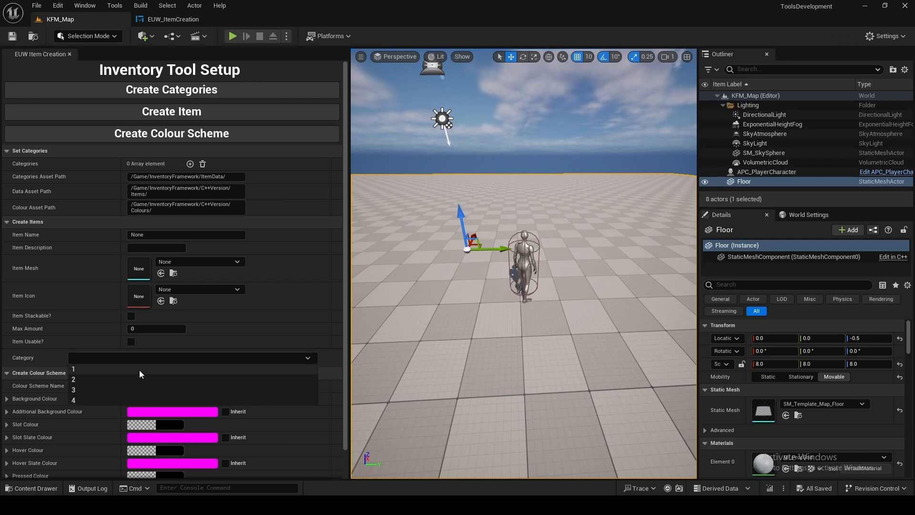
left_click(113, 358)
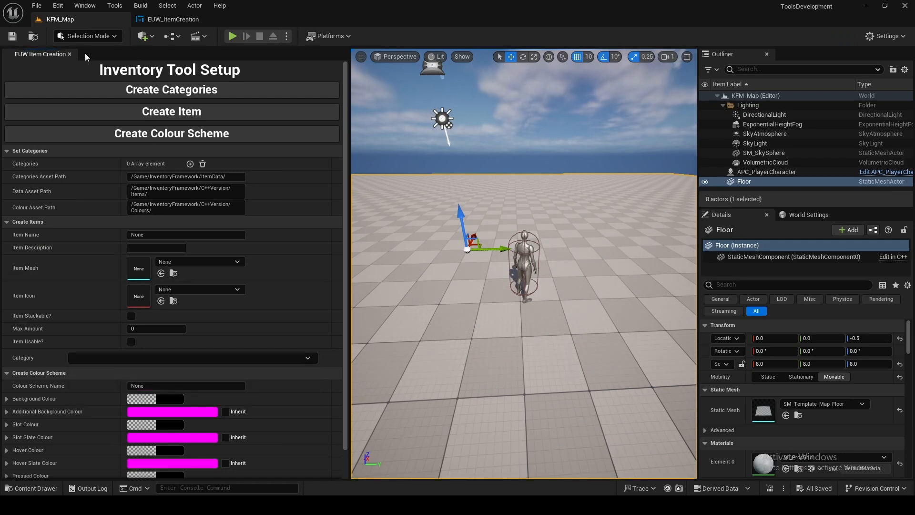
left_click(70, 54)
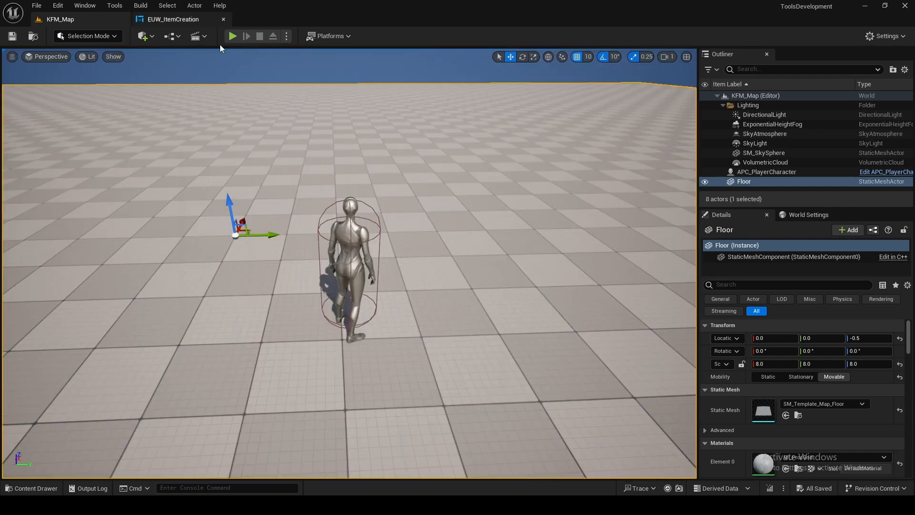
- Set the Categories property of the WC_Inventory widget in the C++Version Widgets folder to DA_Categories and compile it
key("ctrl+space")
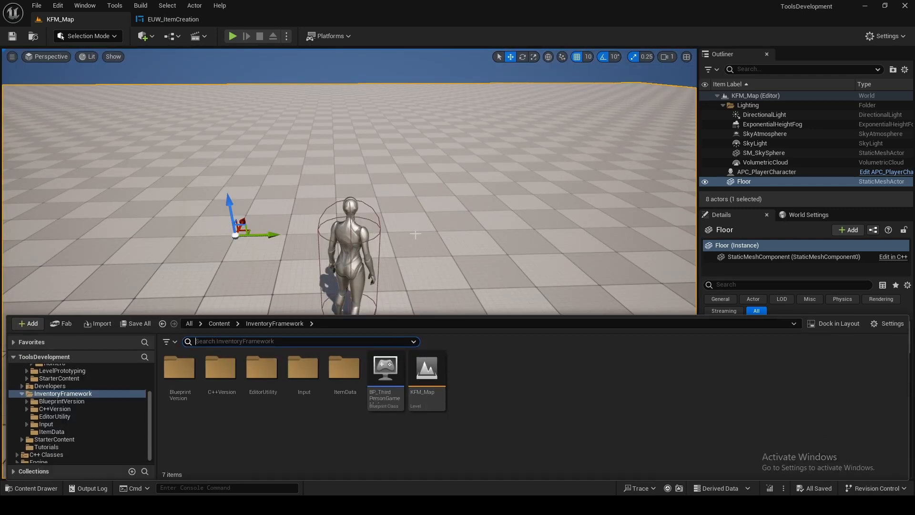
left_click(235, 400)
key("Return")
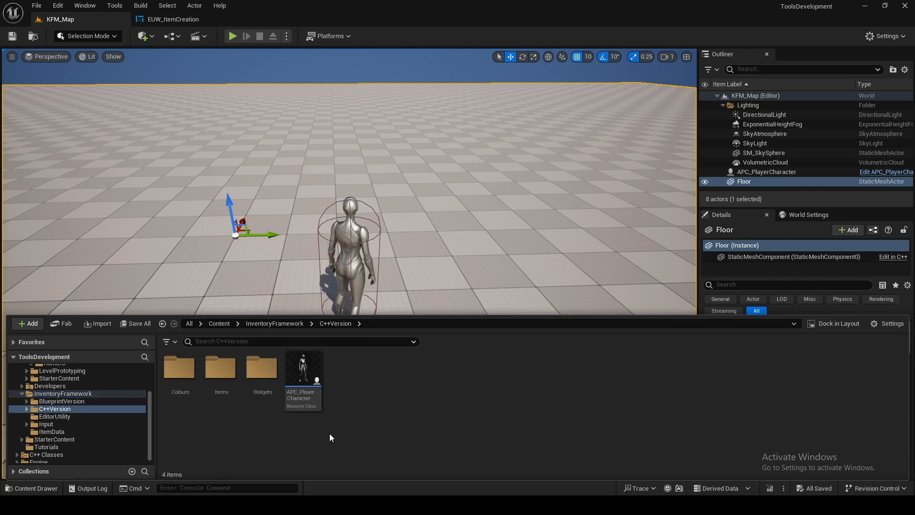
double_click(269, 383)
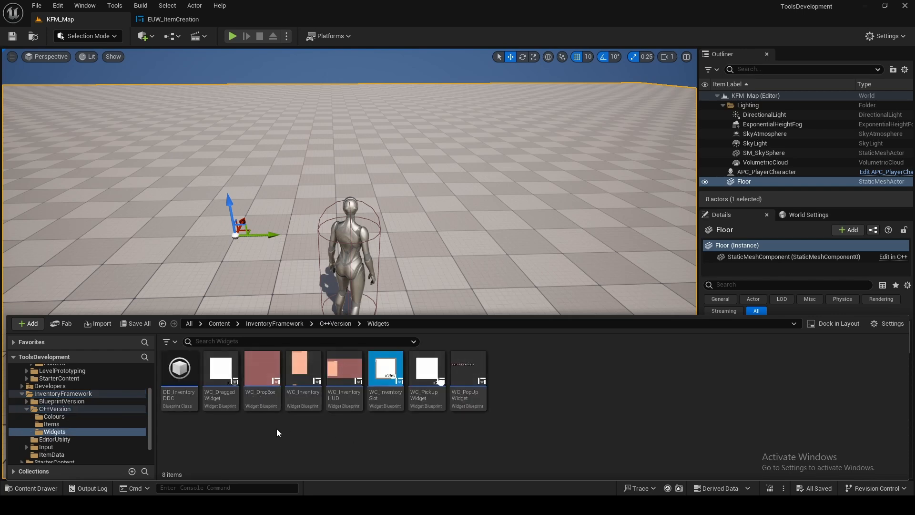
double_click(298, 388)
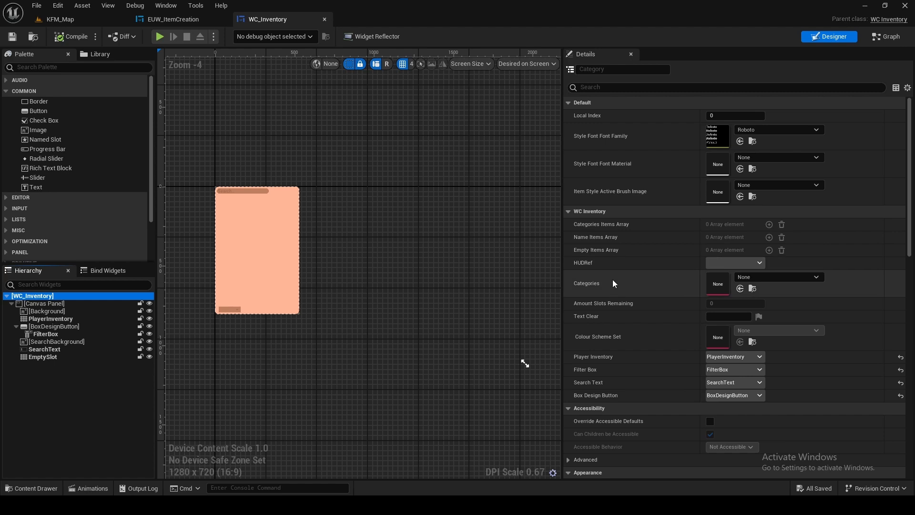
left_click(755, 279)
left_click(779, 366)
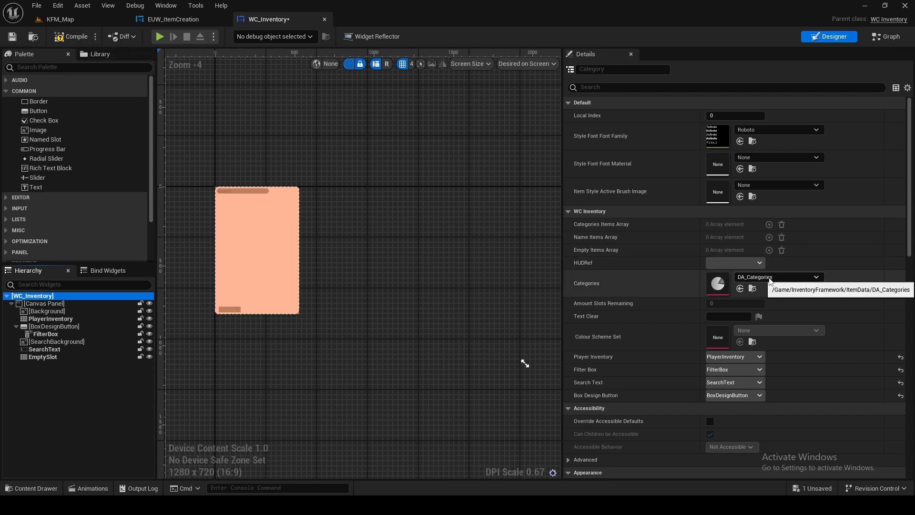
left_click(70, 40)
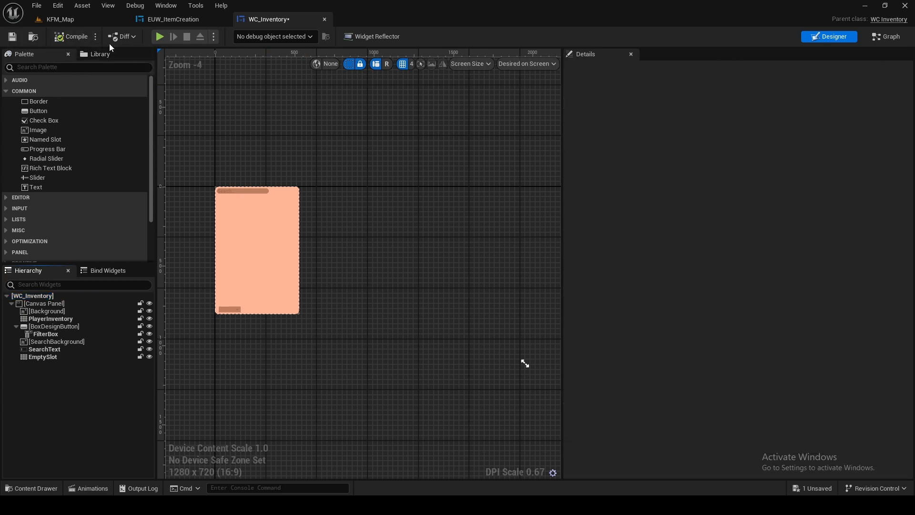
- Run the EUW_ItemCreation utility widget again and show it in the KFM_Map level editor
left_click(87, 19)
key("ctrl+space")
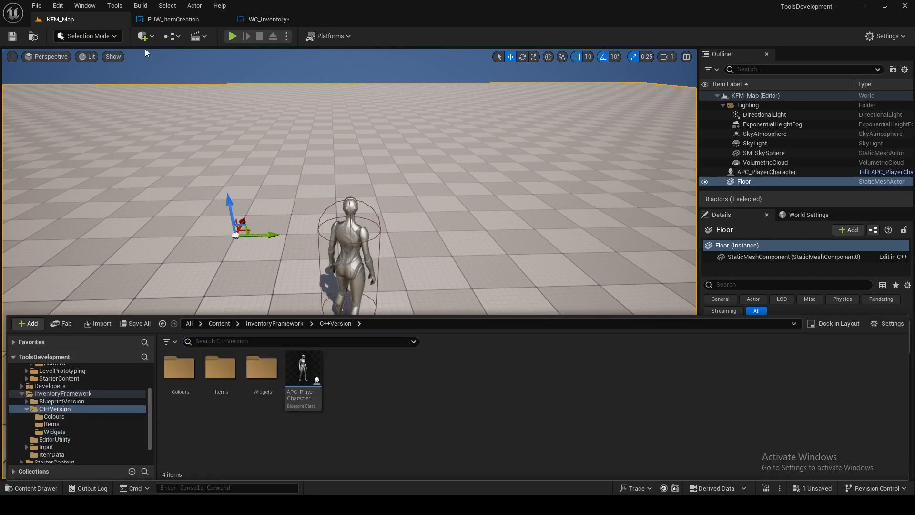
left_click(167, 19)
left_click(79, 19)
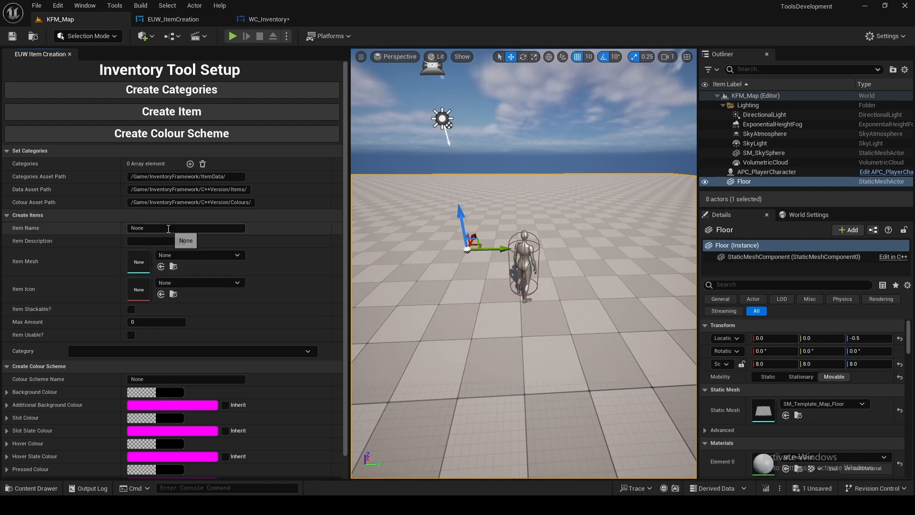
- Set the new item's name to Bandage in the Create Items section
left_click(142, 228)
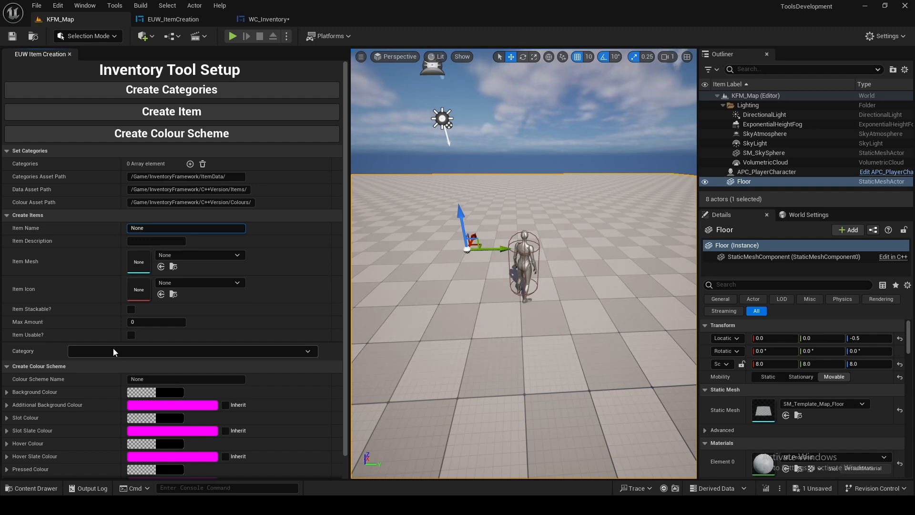
double_click(130, 228)
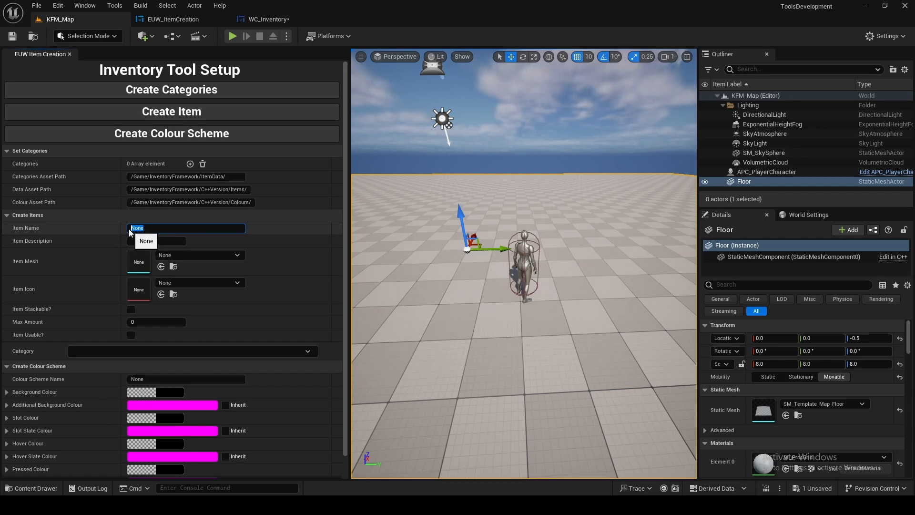
type("bAND")
key("BackSpace")
key("BackSpace")
key("BackSpace")
key("BackSpace")
type("Bandage")
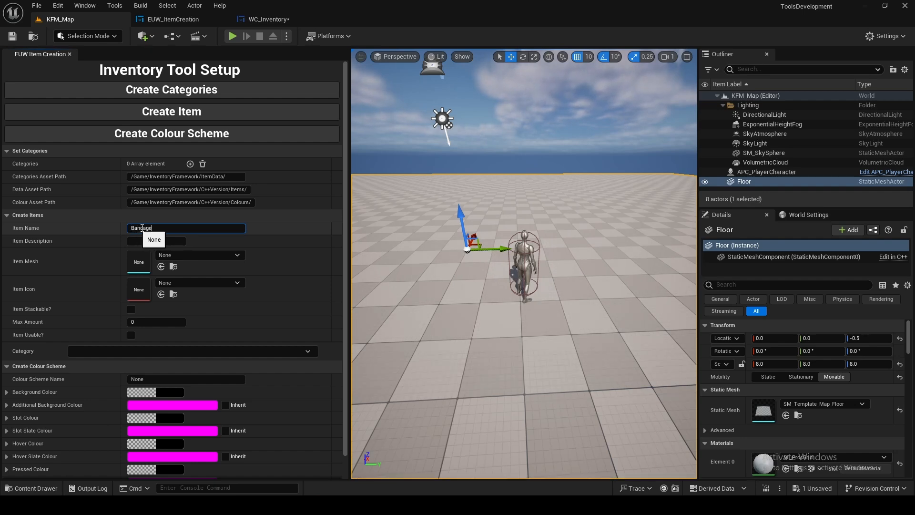
- Assign Pillar_50x500 as the item mesh and Ch10_1001_Diffuse as the item icon
left_click(237, 255)
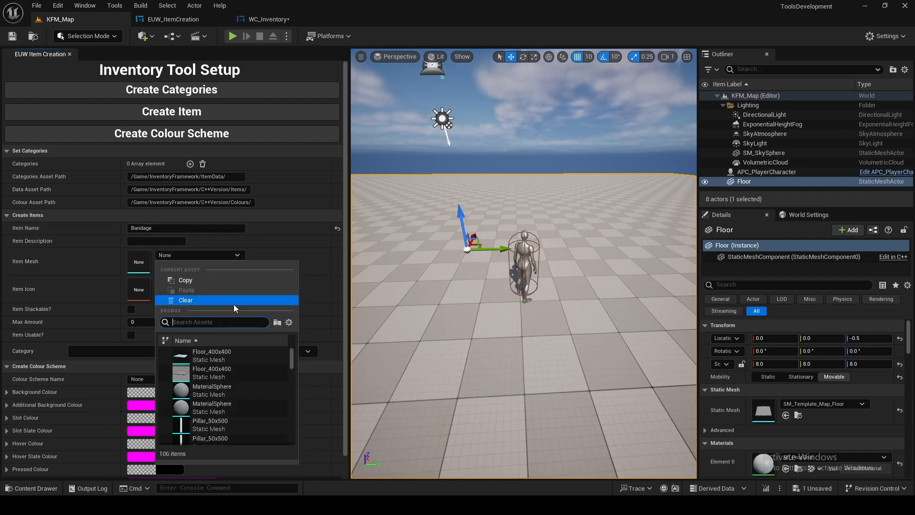
left_click(245, 418)
left_click(210, 282)
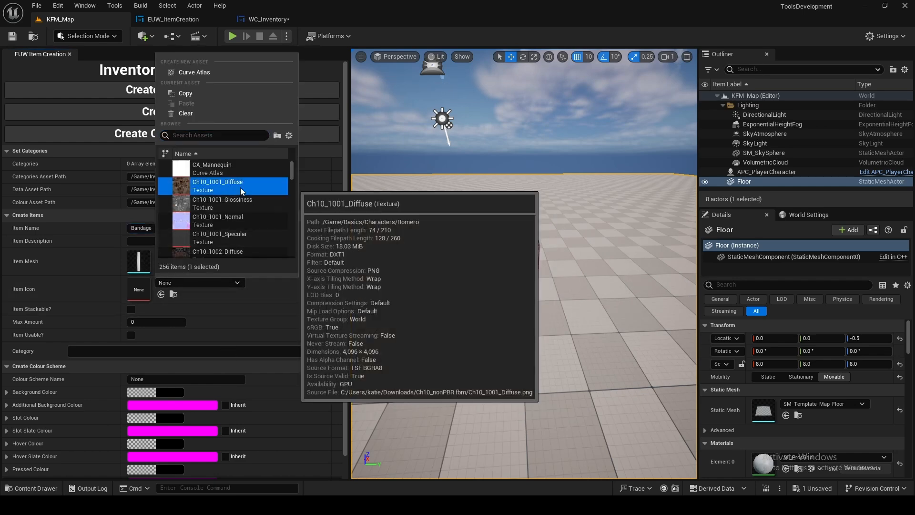
left_click(240, 187)
- Set the Bandage item's max amount to 1 and its category to 1, and create the item
left_click(147, 323)
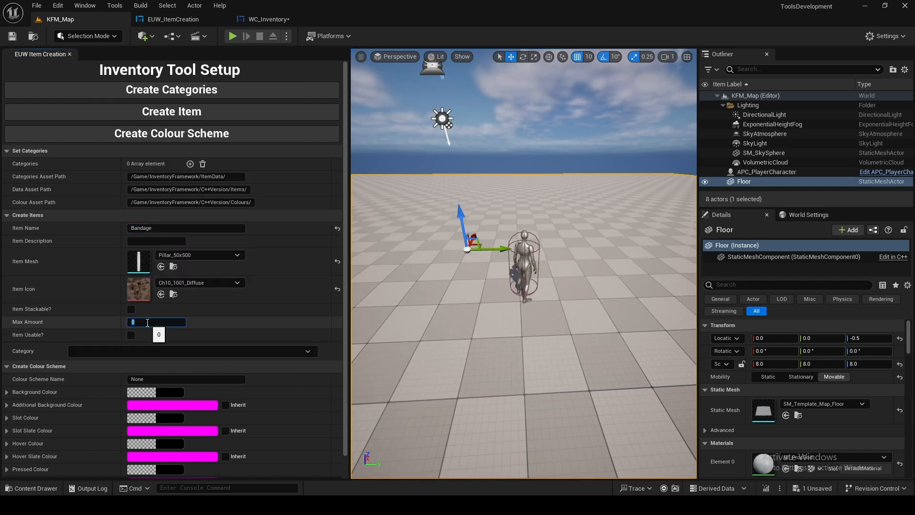
type("1")
left_click(136, 350)
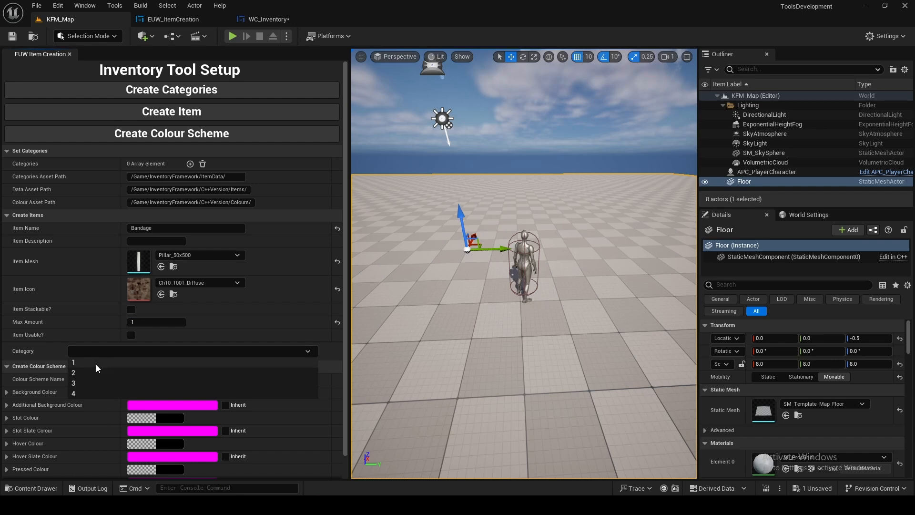
left_click(96, 365)
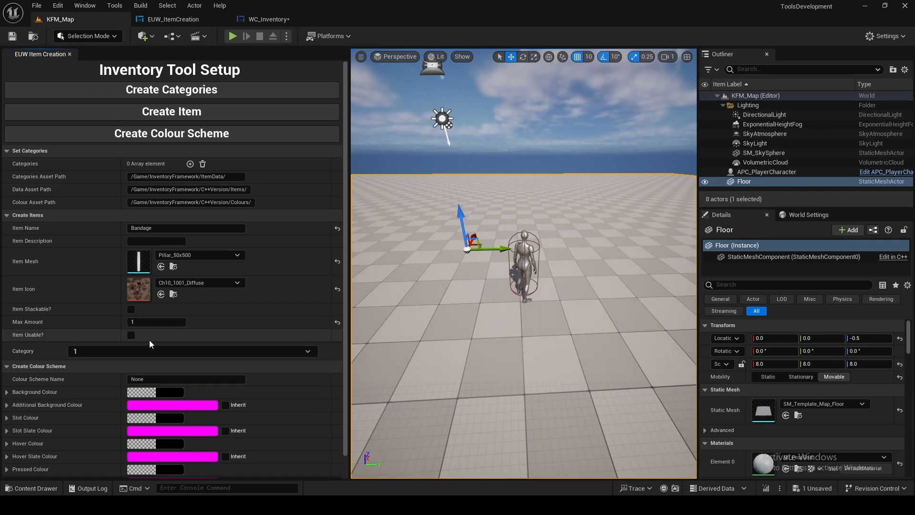
left_click(192, 114)
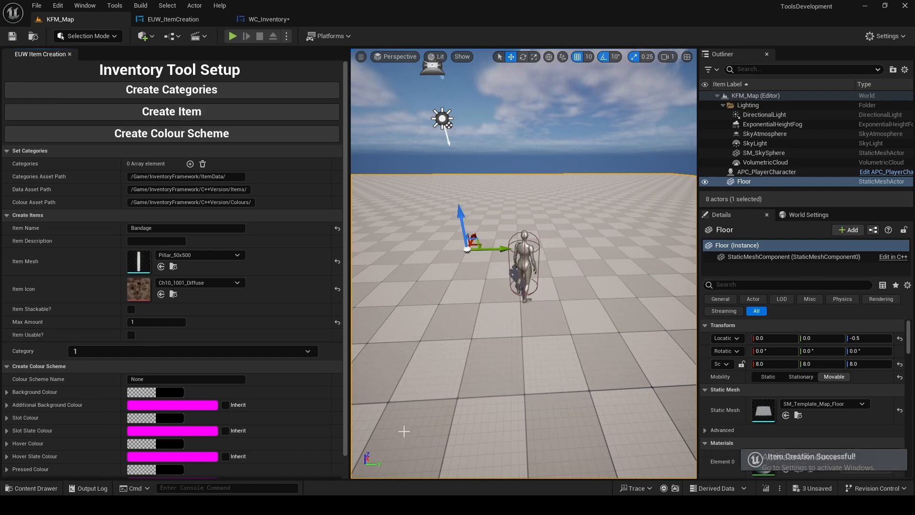
- Open the generated BP_Bandage blueprint from the C++Version Items folder
key("ctrl+space")
left_click(223, 365)
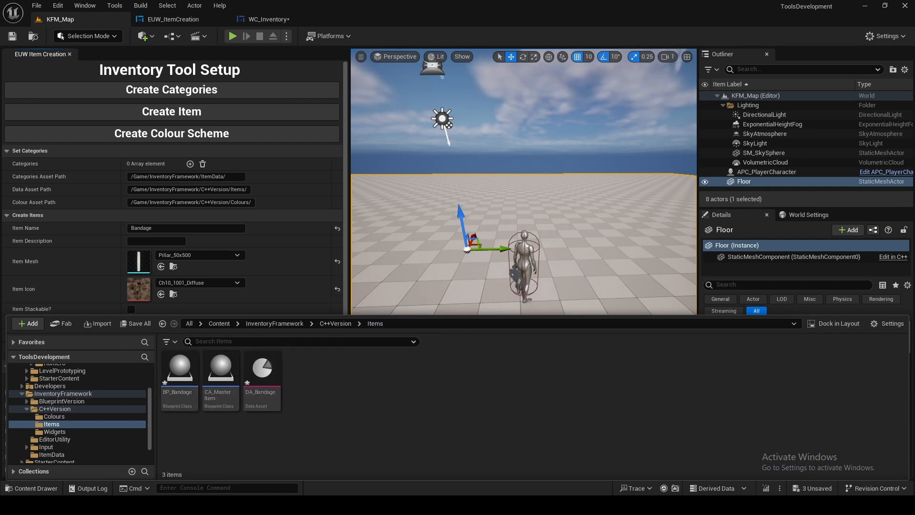
left_click(176, 382)
double_click(177, 379)
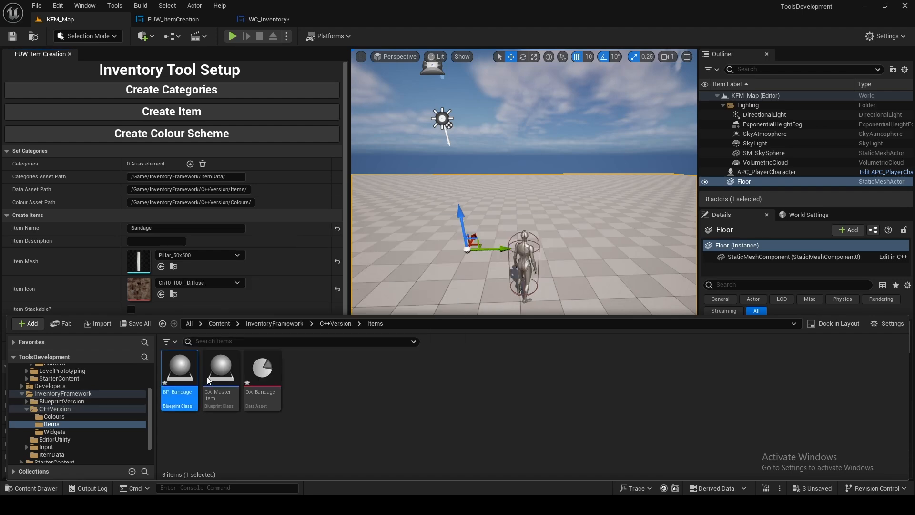
- Set the Item Info property of BP_Bandage to DA_Bandage under A Master Item, then compile and save the blueprint
scroll(380, 357, "down", 15)
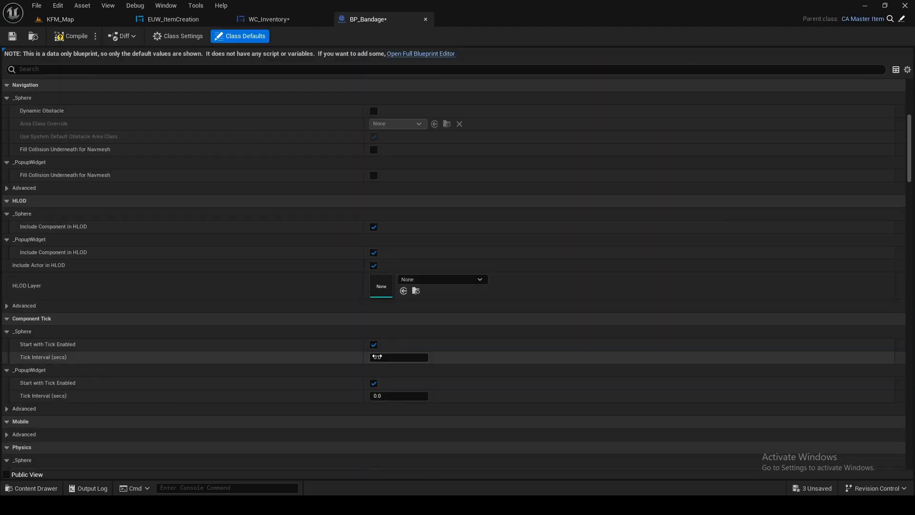
scroll(387, 359, "down", 15)
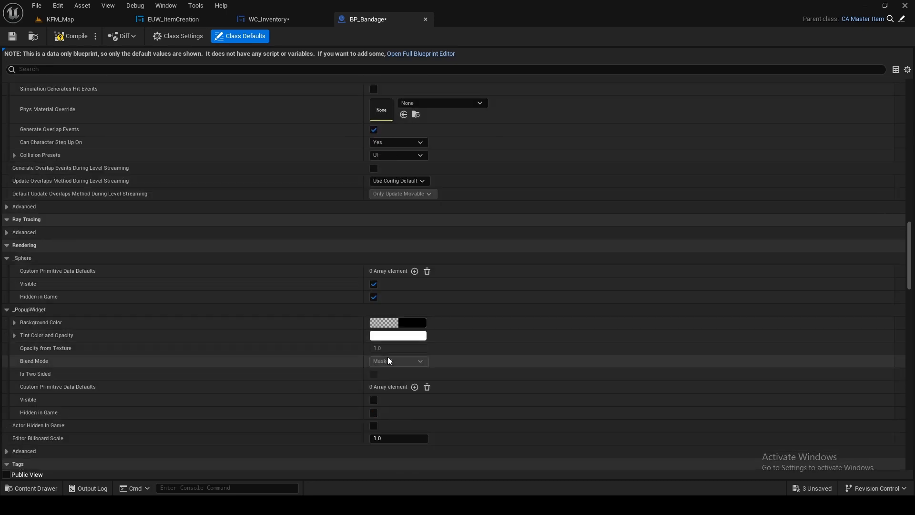
scroll(388, 362, "down", 4)
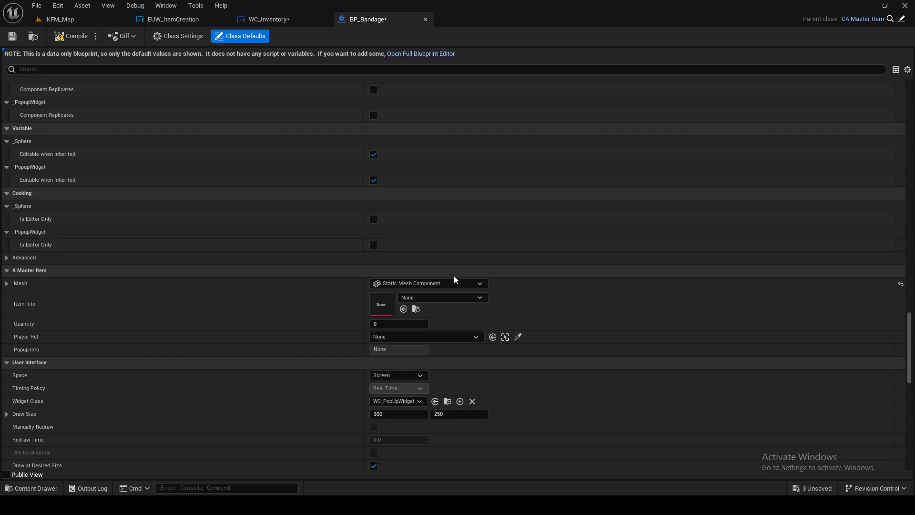
left_click(414, 298)
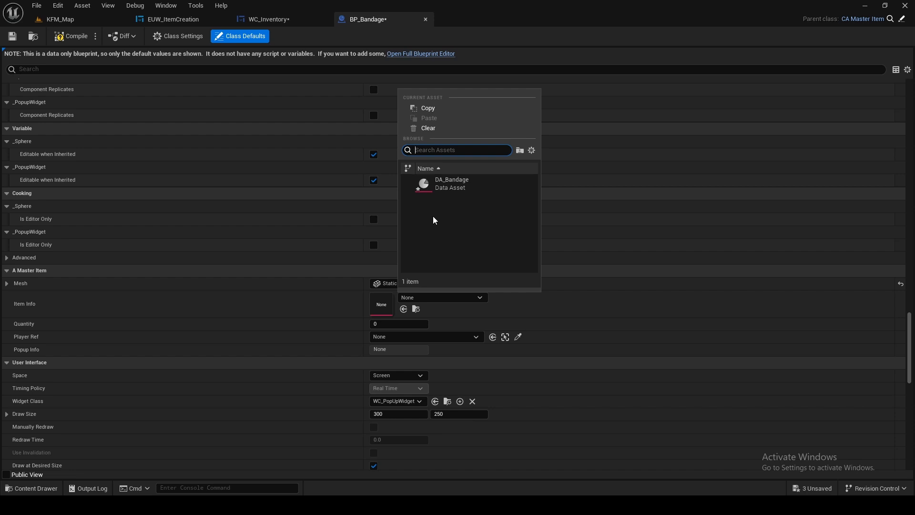
left_click(443, 185)
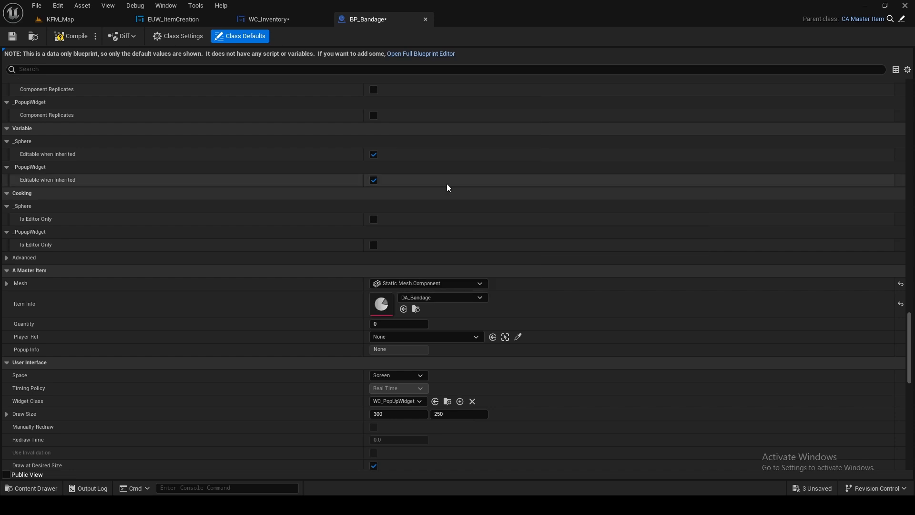
left_click(68, 38)
left_click(13, 36)
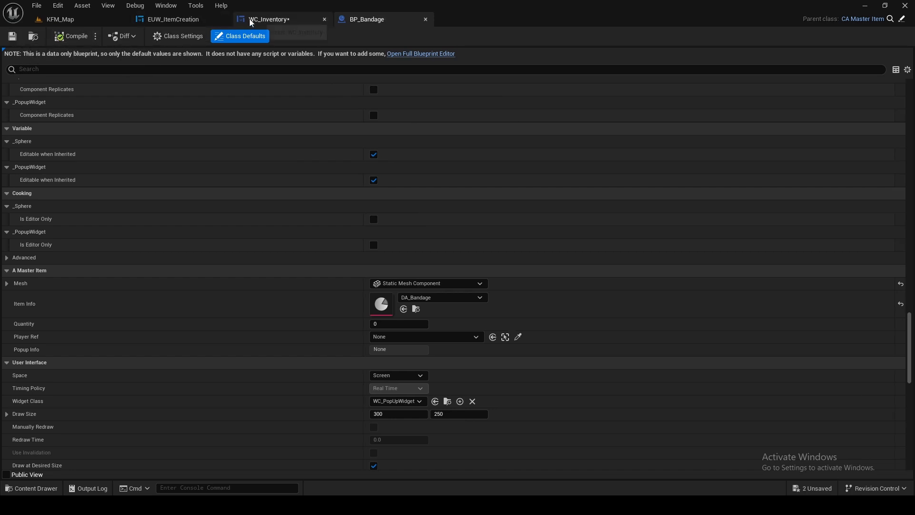
- Try to create the Bandage item in the KFM_Map utility widget with the item mesh cleared to None and category 2
left_click(267, 19)
left_click(67, 19)
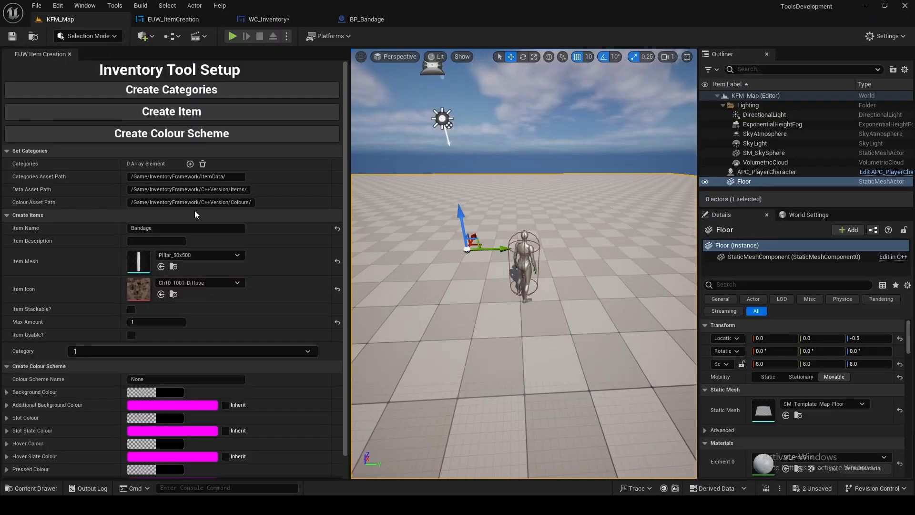
left_click(185, 255)
left_click(185, 310)
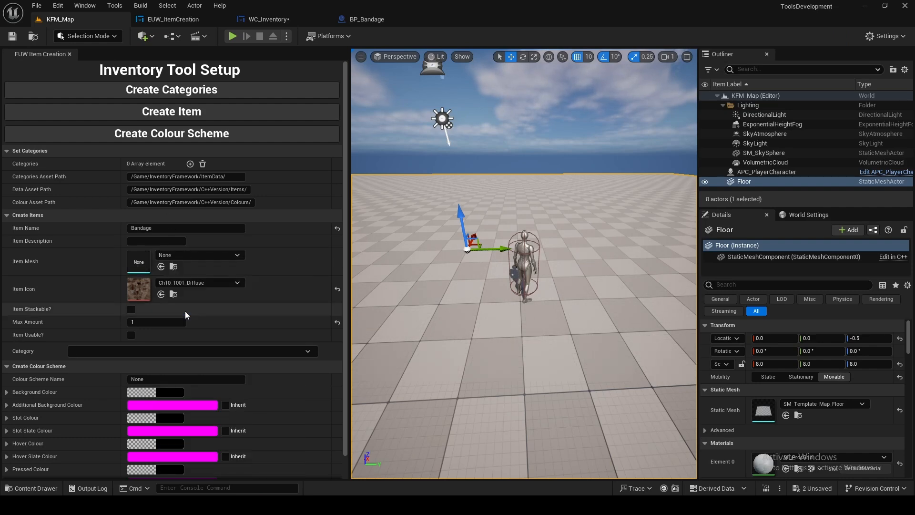
left_click(160, 351)
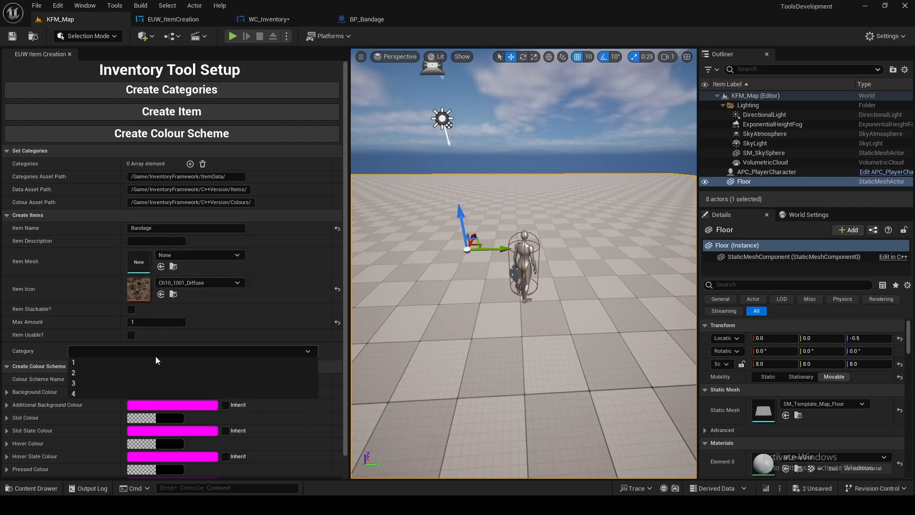
left_click(132, 373)
left_click(186, 109)
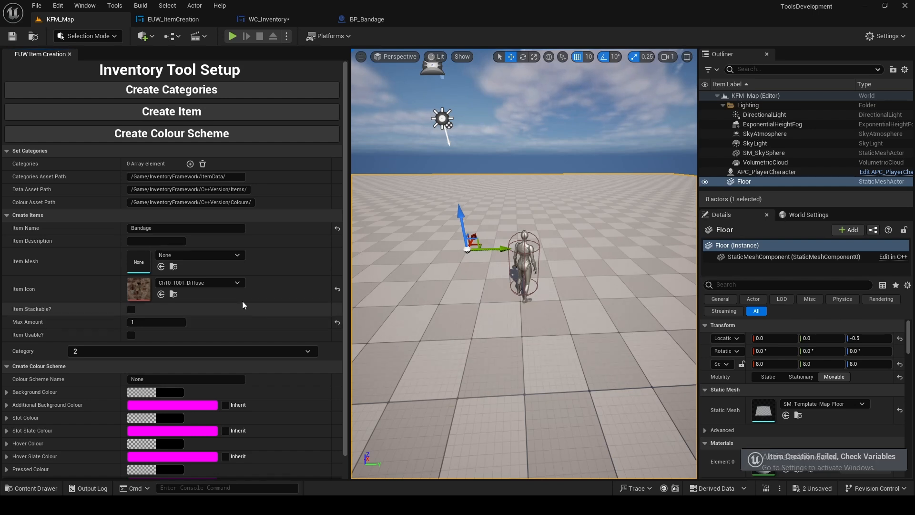
- Open the DA_Base colour scheme in the C++Version Colours folder to examine its colours, and close it
scroll(226, 334, "down", 1)
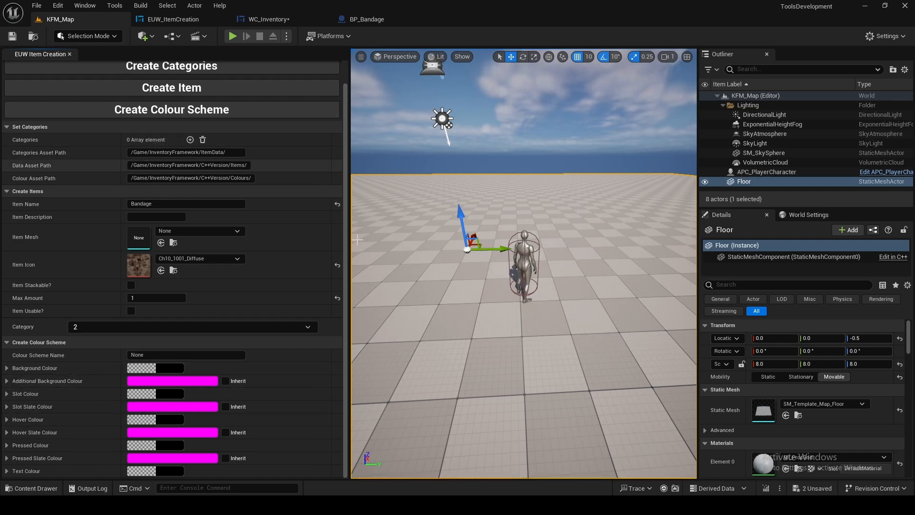
key("ctrl+space")
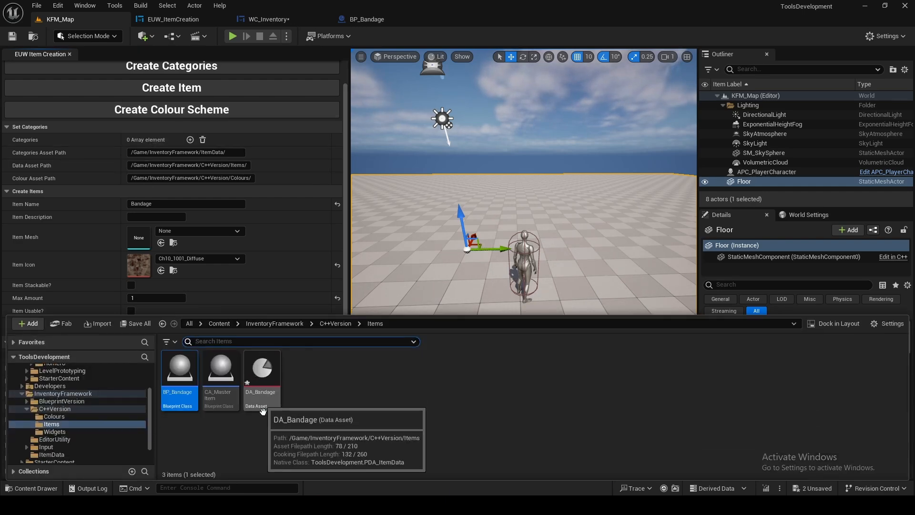
left_click(336, 324)
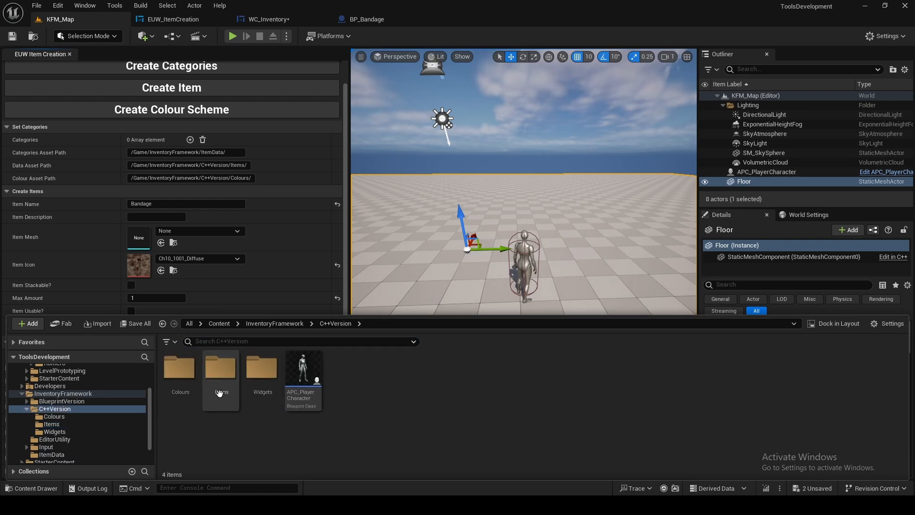
double_click(181, 376)
double_click(183, 396)
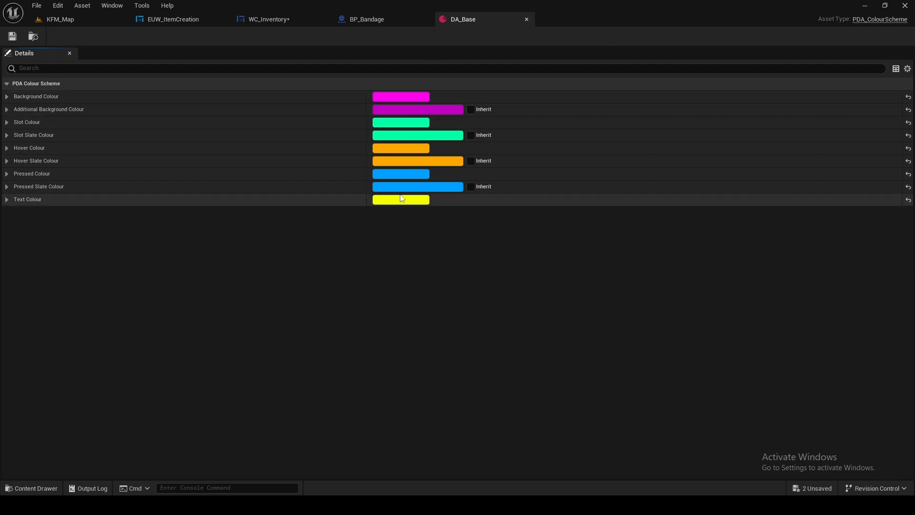
left_click(527, 19)
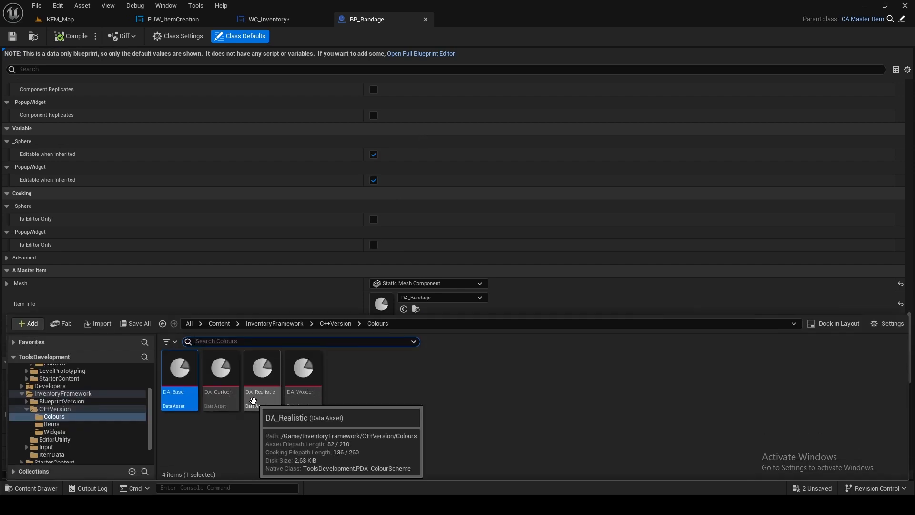
- Open the APC_PlayerCharacter blueprint from the C++Version folder and select its root (Self) component
left_click(361, 406)
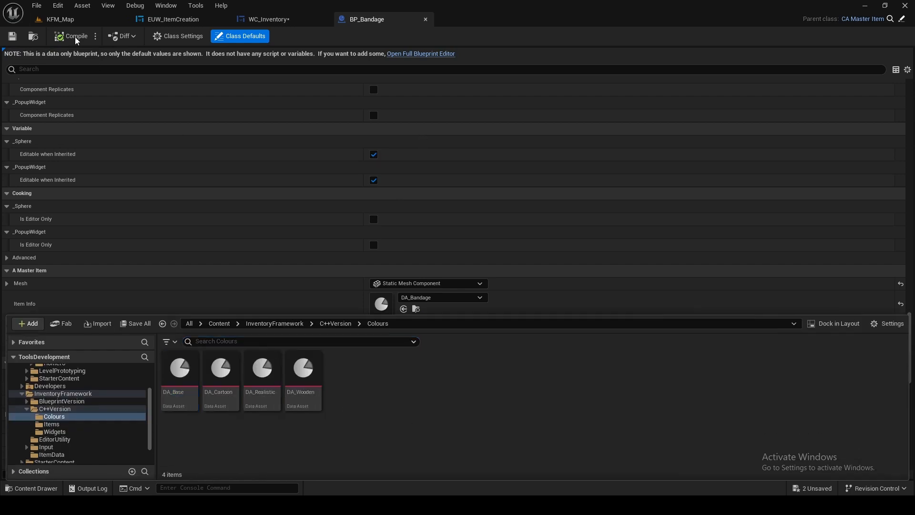
left_click(60, 19)
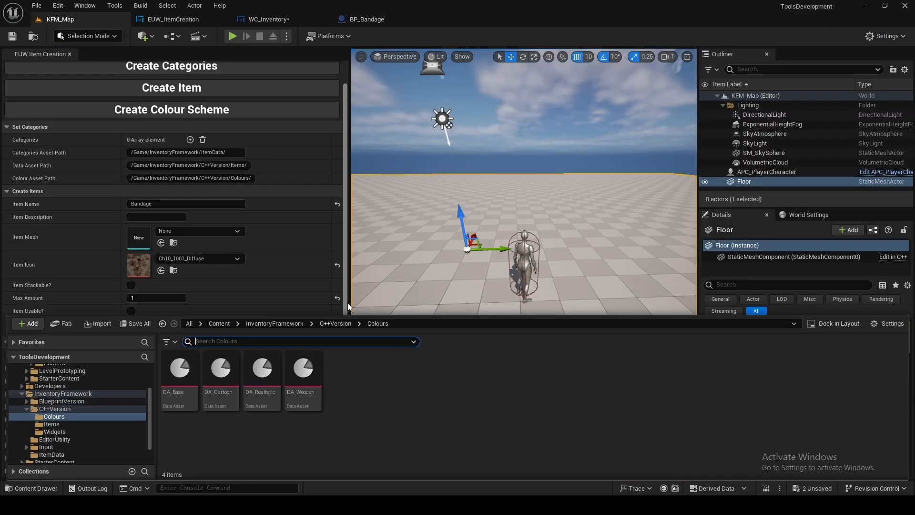
left_click(326, 325)
double_click(294, 377)
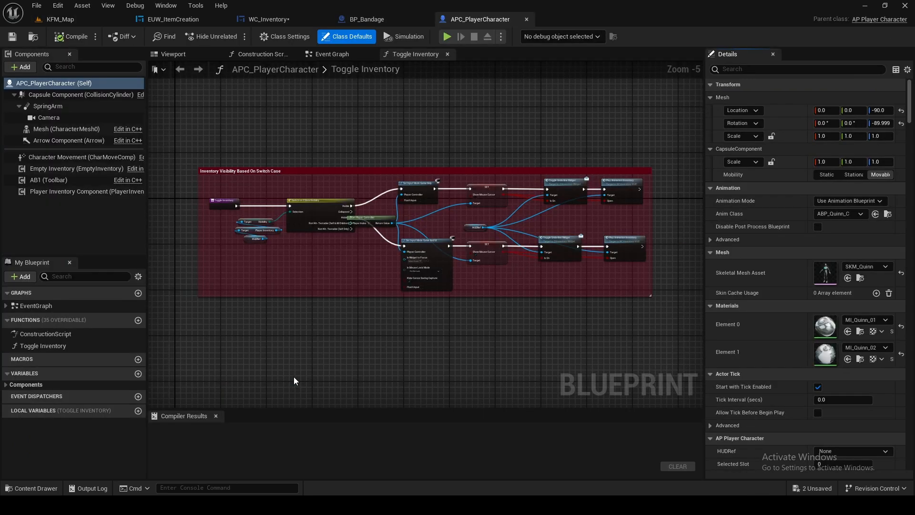
left_click(62, 84)
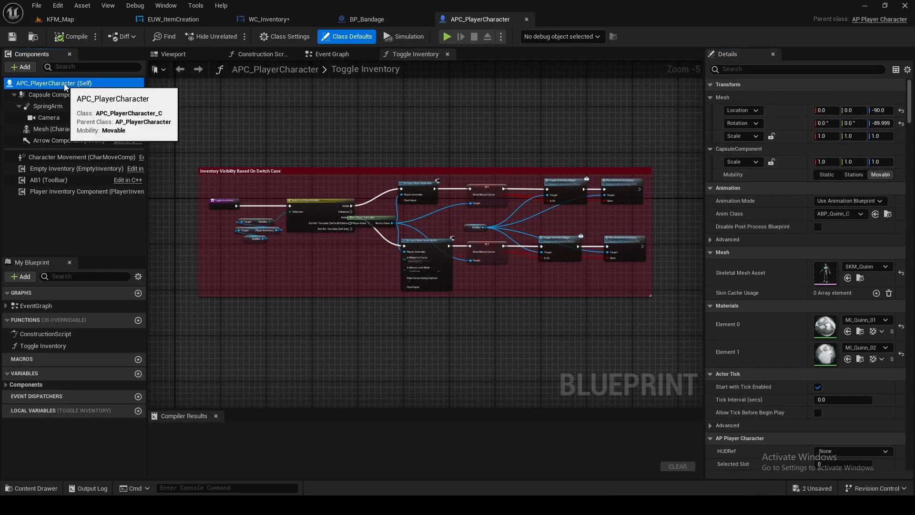
- Set the player character's Colour Scheme to DA_Cartoon under AP Player Character, after trying DA_Wooden
scroll(768, 208, "down", 8)
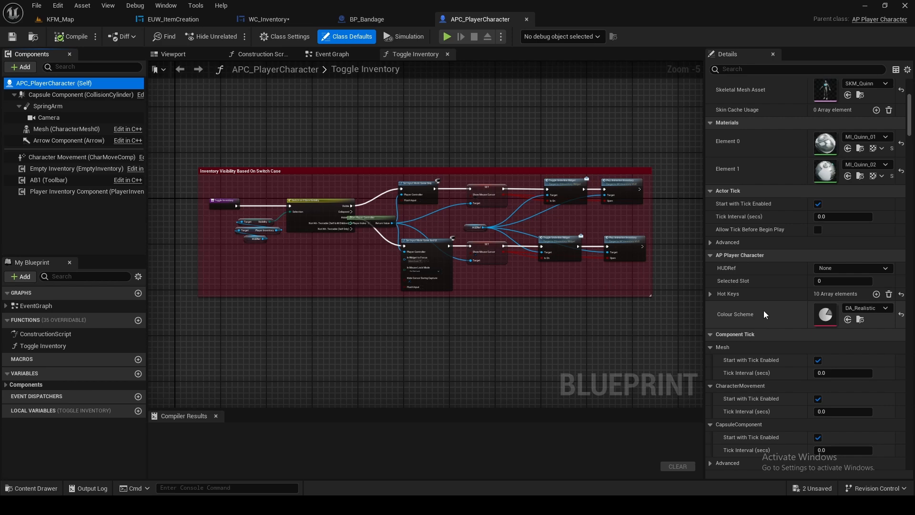
left_click(866, 308)
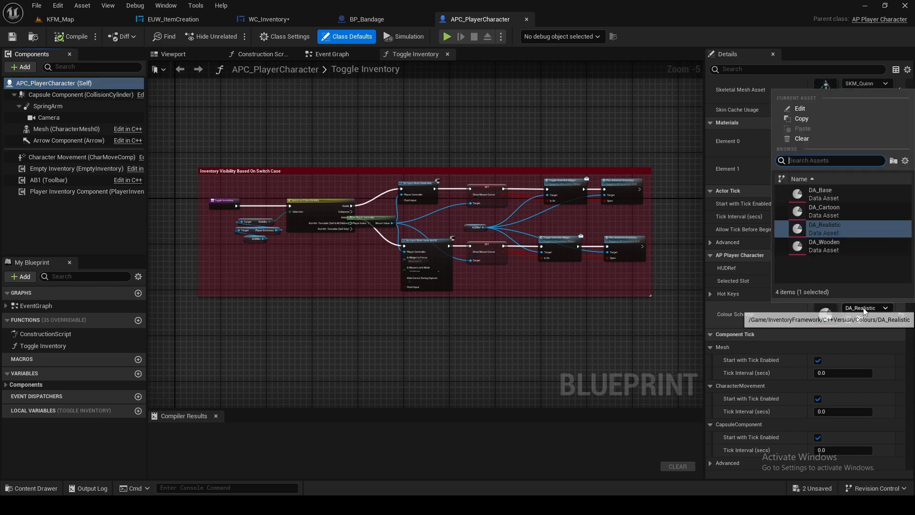
left_click(852, 230)
left_click(852, 217)
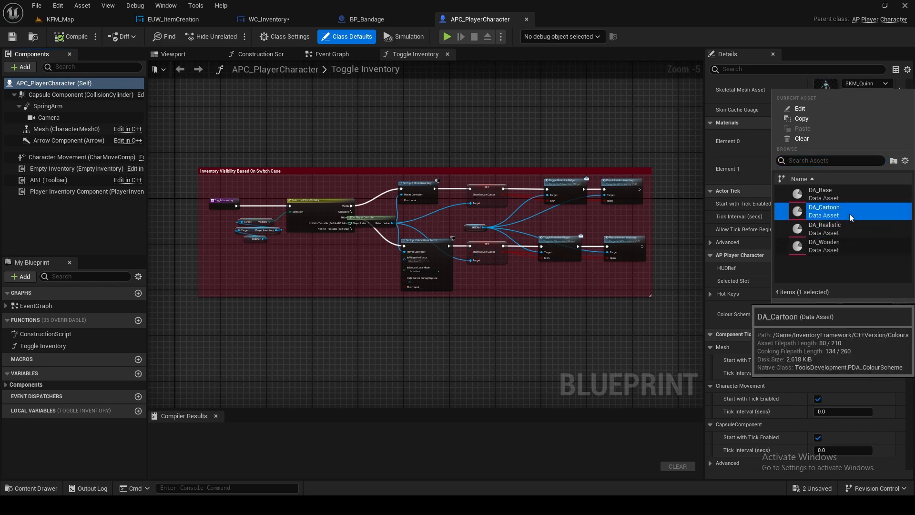
left_click(861, 308)
left_click(838, 244)
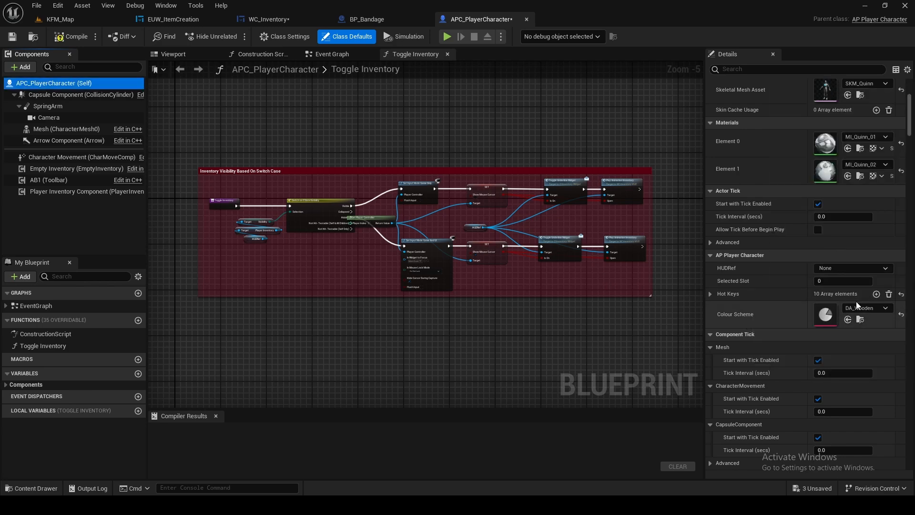
left_click(857, 304)
left_click(845, 212)
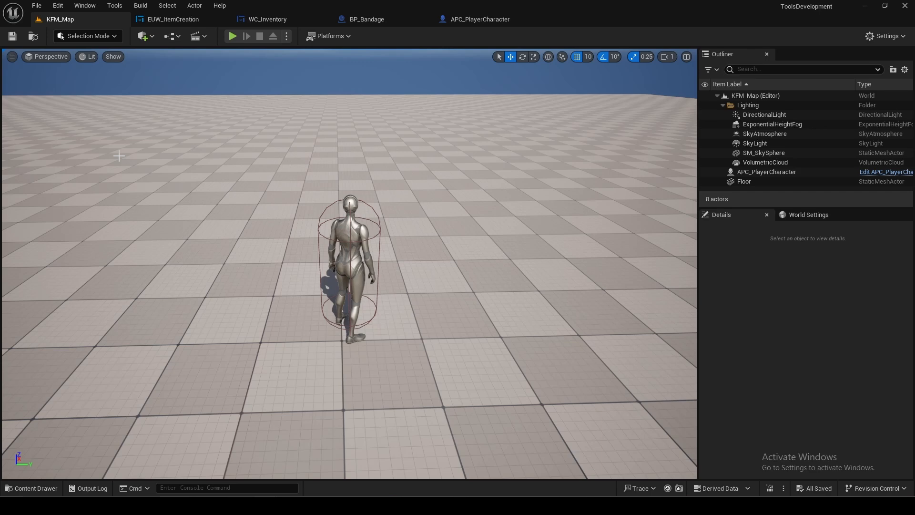
- Check the WC_Inventory settings, then play the KFM_Map level in the editor and open the in-game inventory
left_click(253, 18)
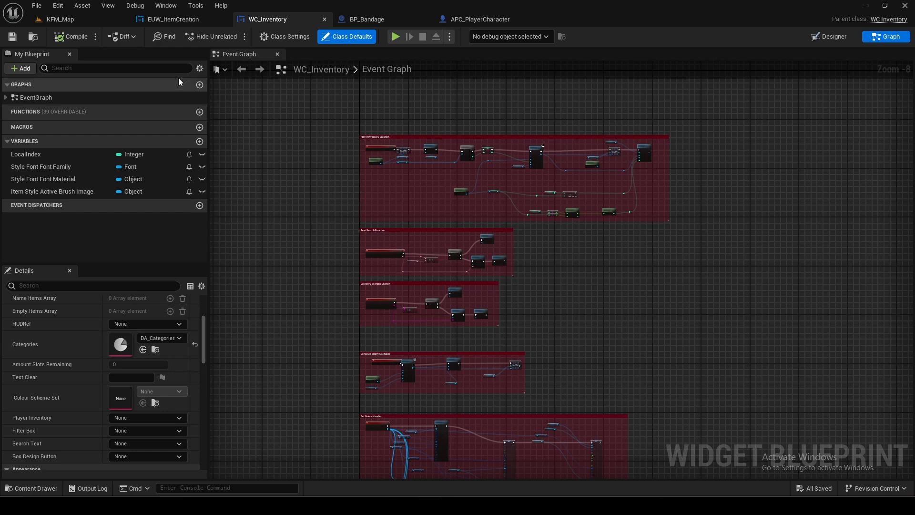
left_click(82, 17)
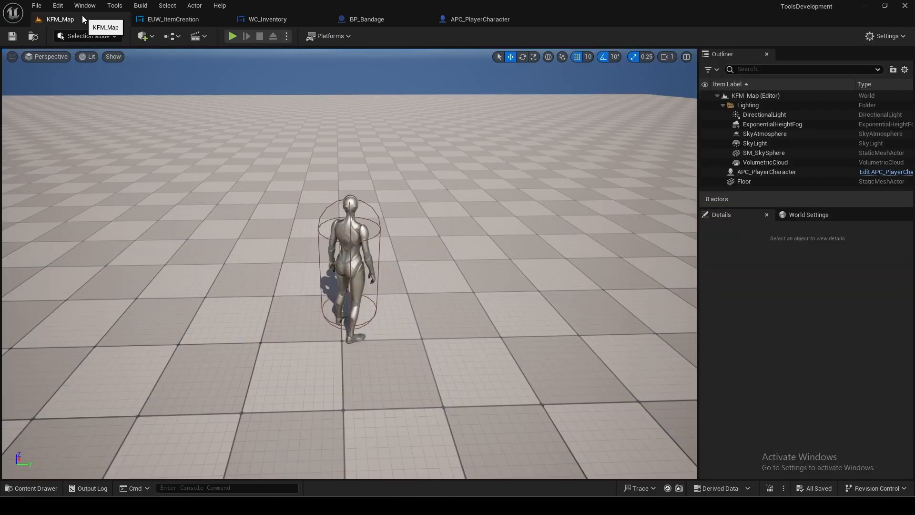
left_click(233, 37)
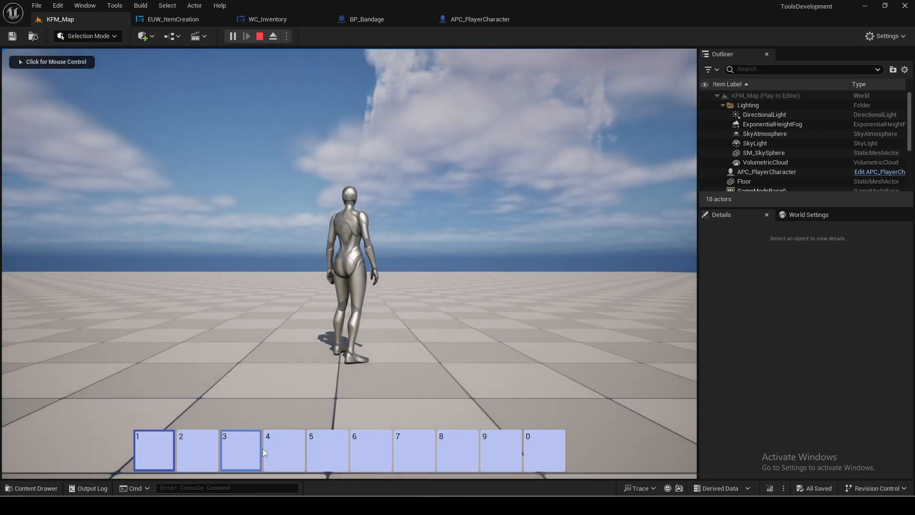
left_click(470, 353)
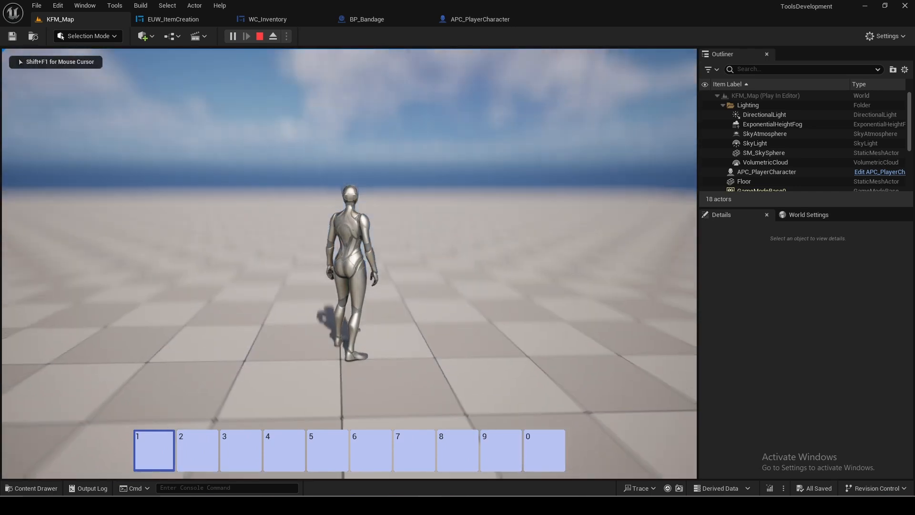
key("Tab")
left_click(419, 327)
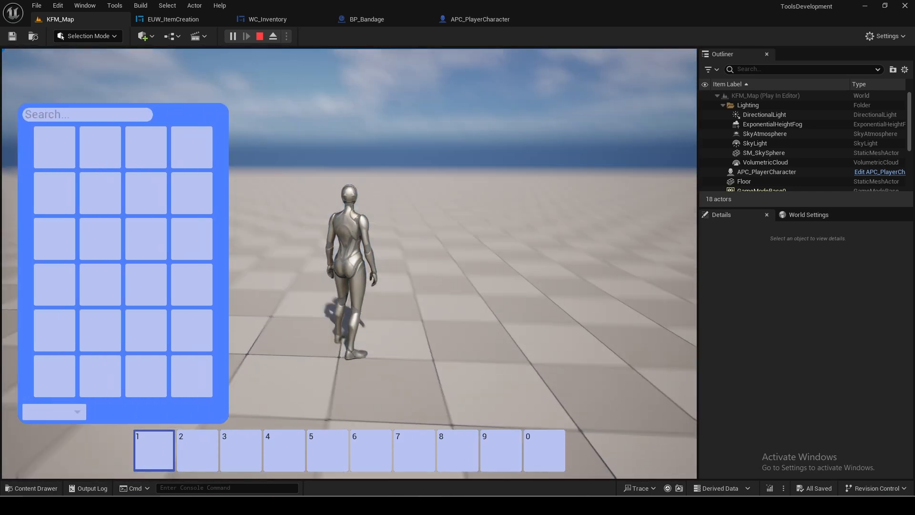
- Test walking the character around while toggling the in-game inventory closed and open again
key("w")
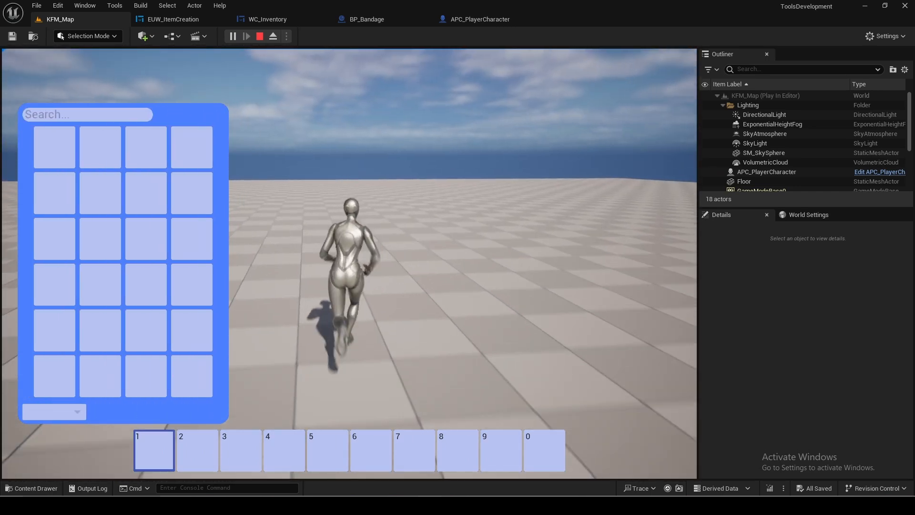
key("Tab")
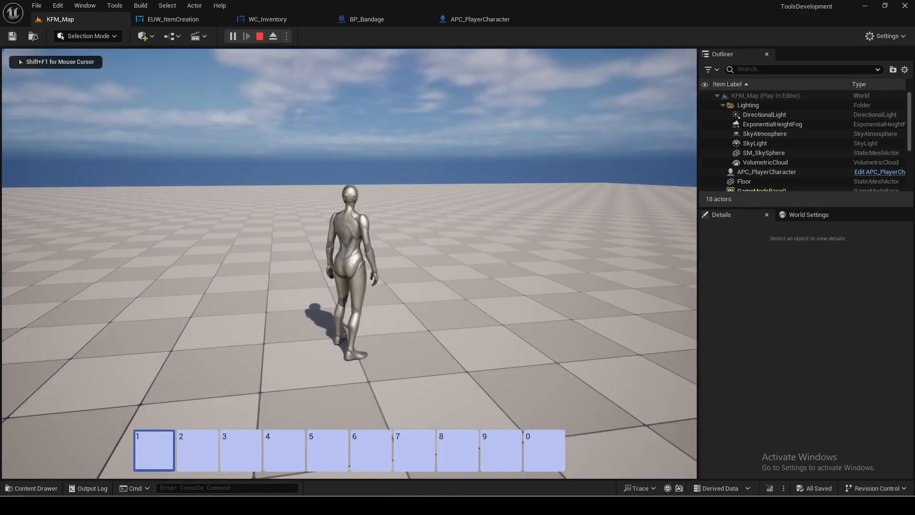
key("Tab")
left_click(415, 316)
key("w")
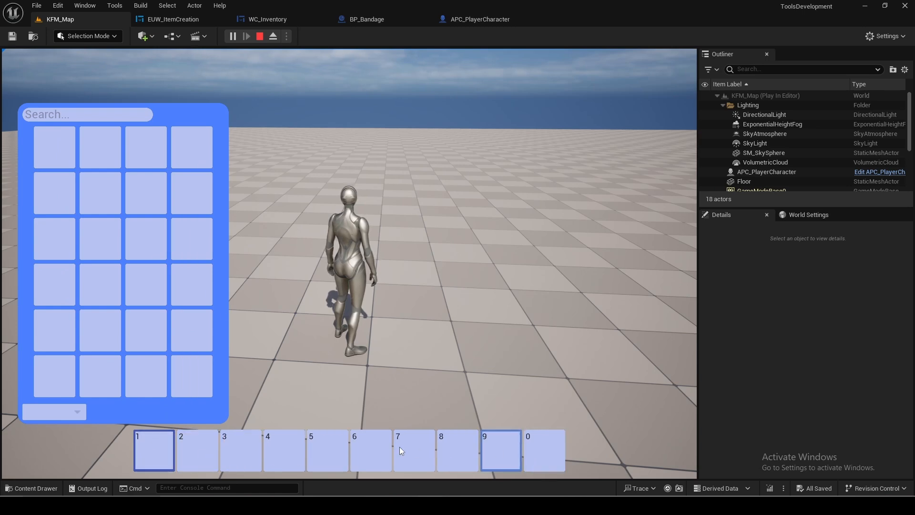
- Check the options of the inventory's filter list without choosing one, and close the inventory
left_click(66, 408)
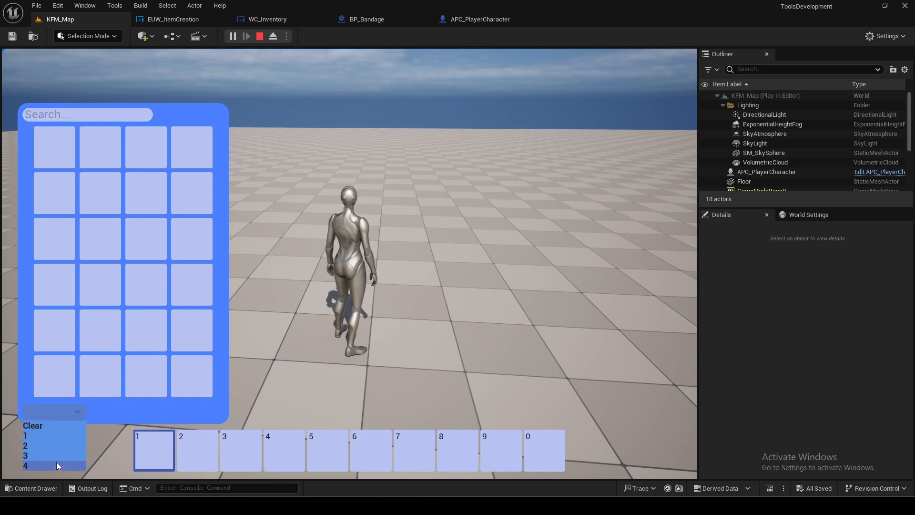
left_click(56, 414)
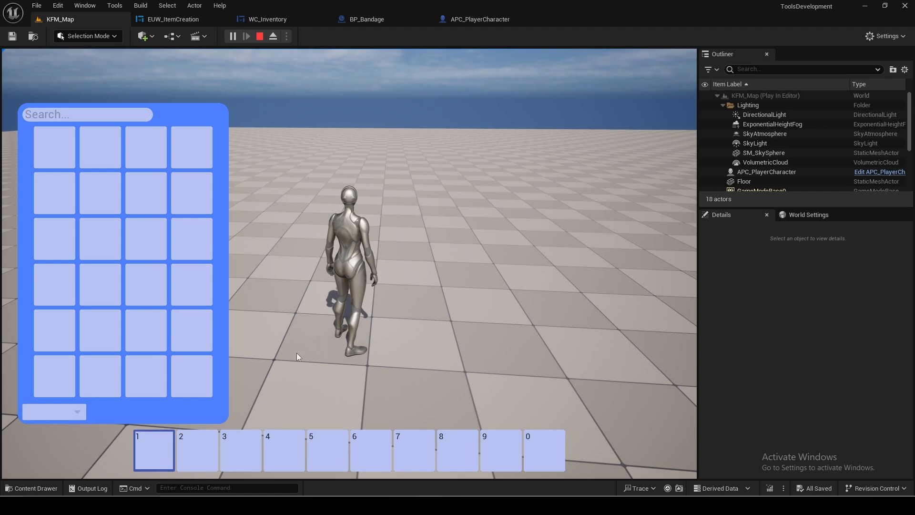
key("Tab")
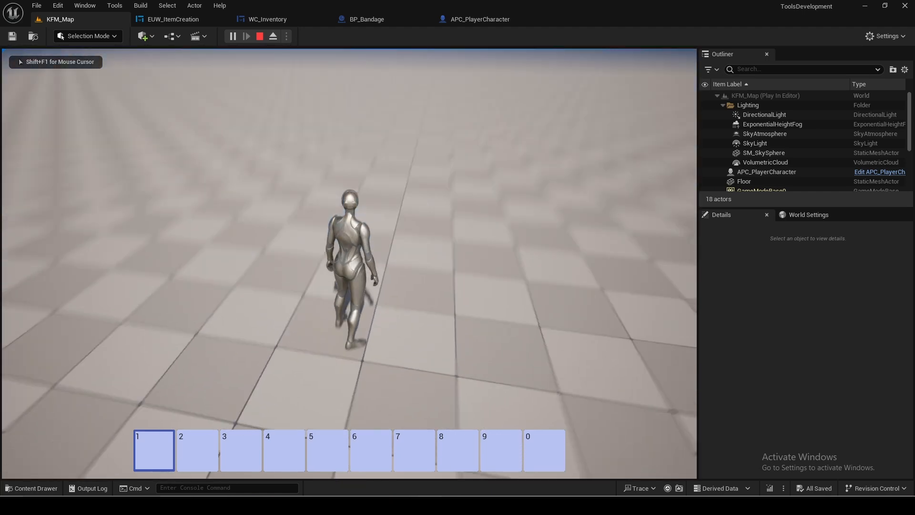
- Stop the play session and save the unsaved DA_Bandage asset
key("Escape")
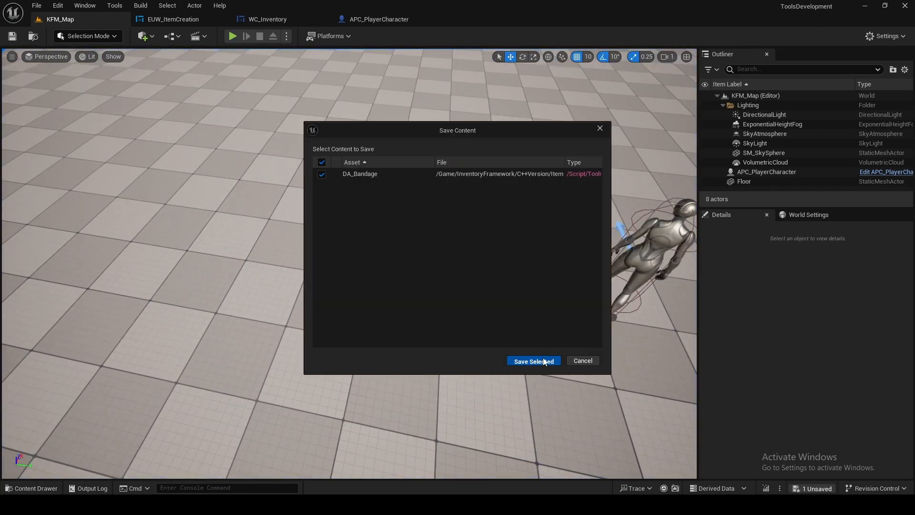
left_click(544, 362)
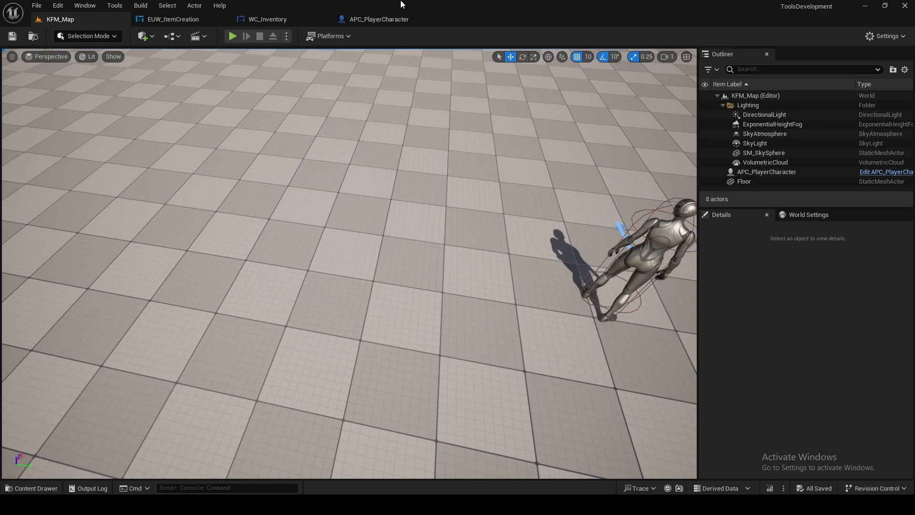
- In APC_PlayerCharacter's Set Item At Info Example, set the item to DA_Bandage with quantity 1, and compile the blueprint
left_click(396, 19)
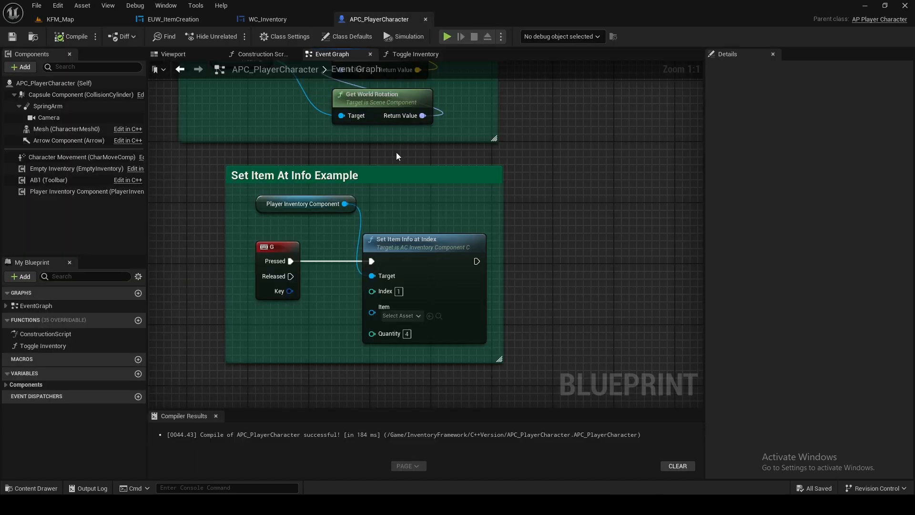
left_click_drag(191, 153, 560, 392)
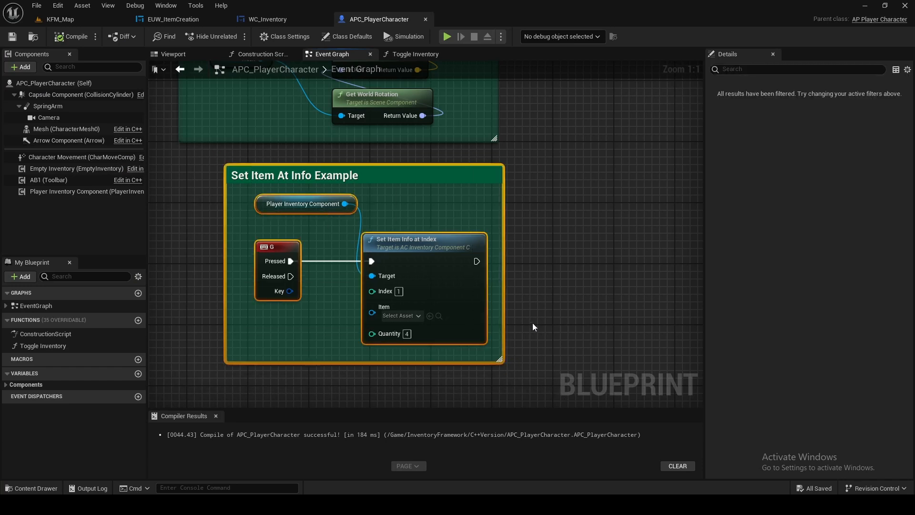
left_click(533, 323)
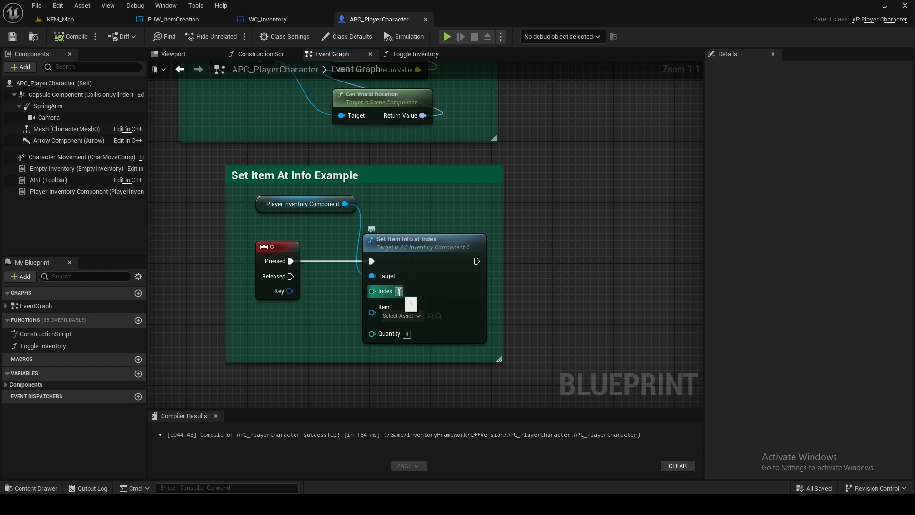
left_click(401, 316)
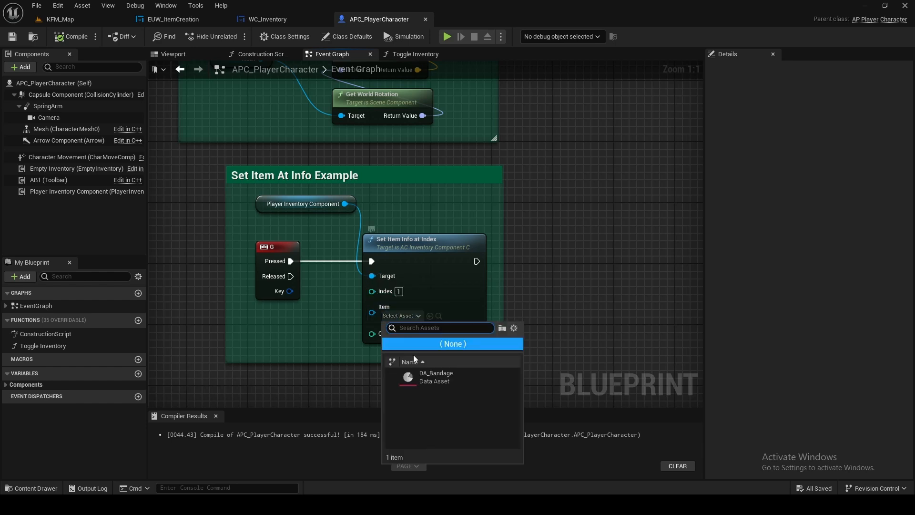
left_click(438, 382)
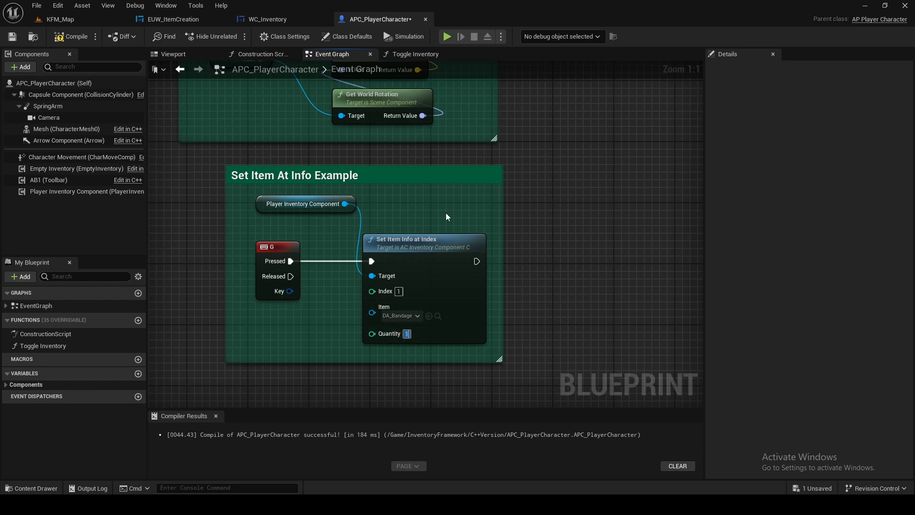
left_click(70, 37)
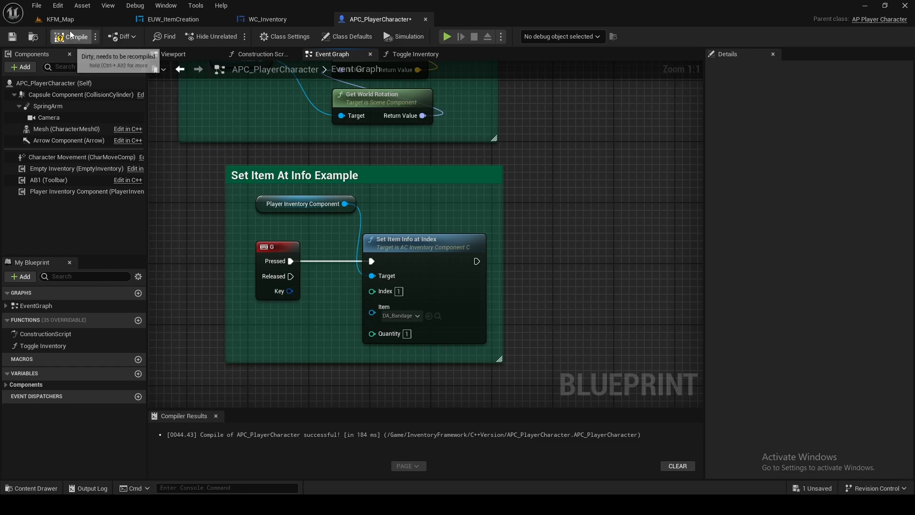
- Play the KFM_Map level, add the Bandage to the inventory and move it to another slot
left_click(63, 21)
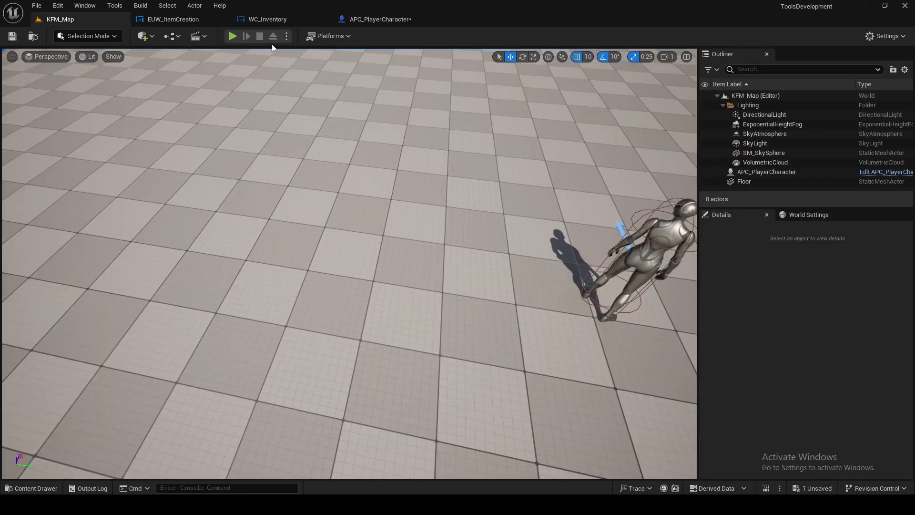
left_click(233, 36)
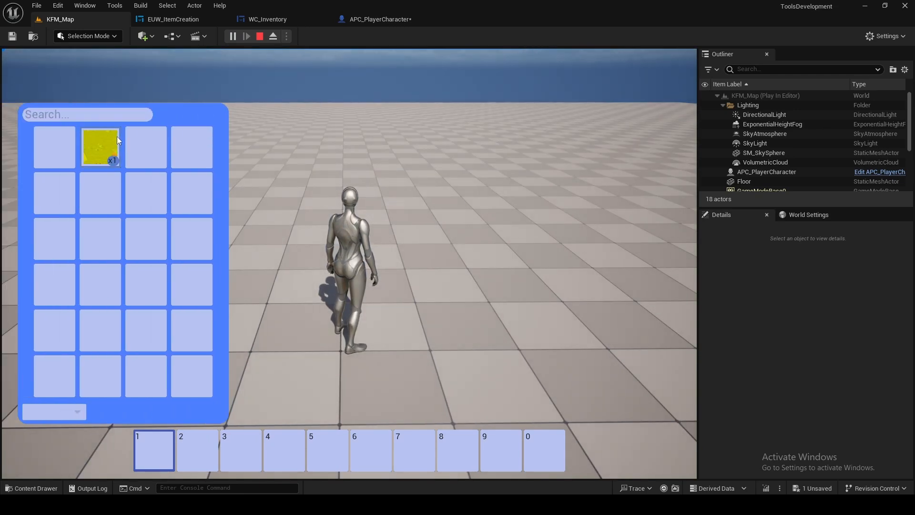
left_click_drag(112, 140, 150, 157)
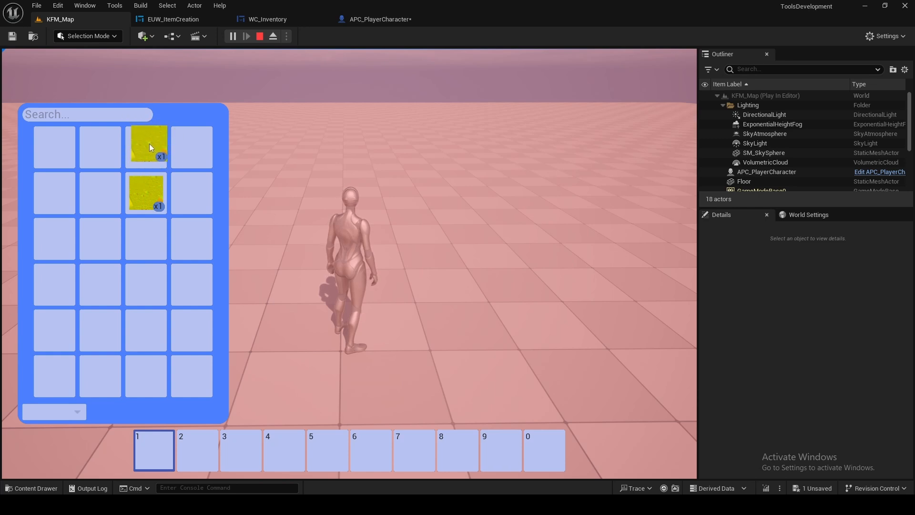
- Drop the Bandage from the inventory into the world, pick it up again, and stop the play session
left_click_drag(150, 144, 350, 158)
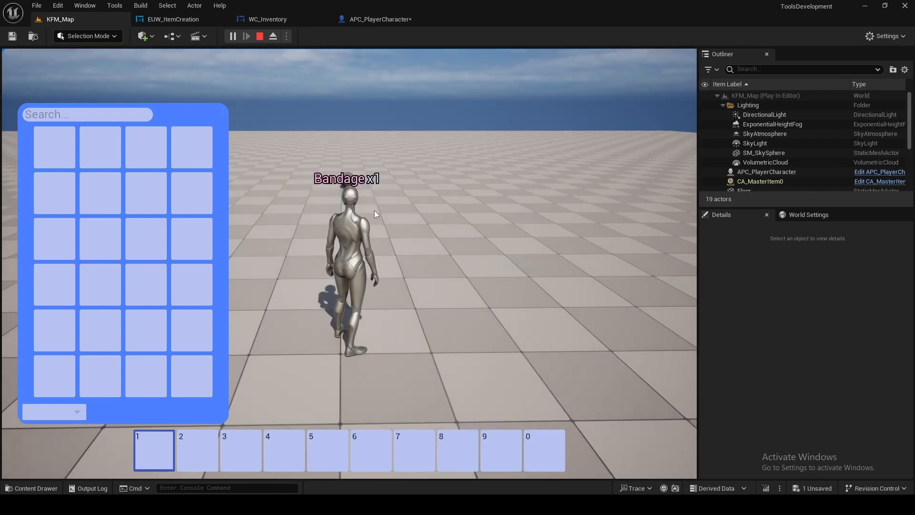
left_click_drag(374, 211, 331, 217)
key("w")
key("e")
key("w")
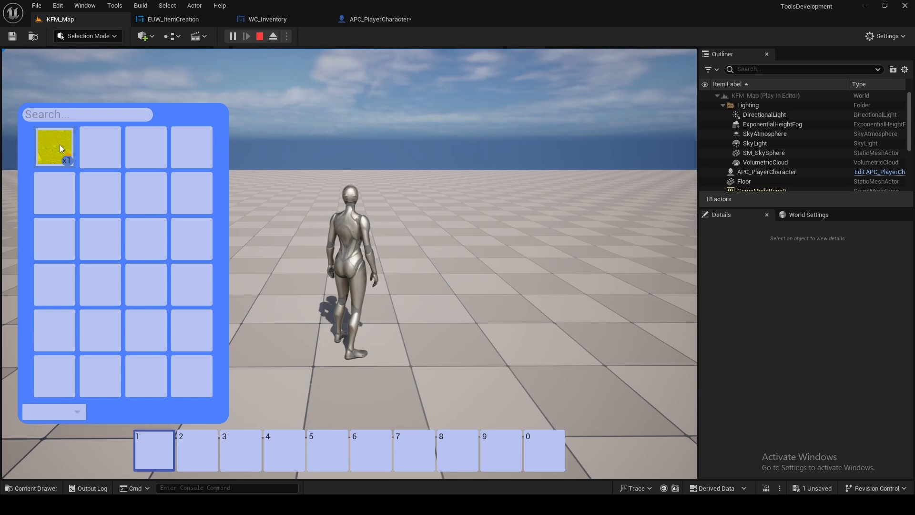
key("Escape")
- Set the Set Item Info at Index node's quantity to 10 in APC_PlayerCharacter and compile the blueprint
left_click(379, 19)
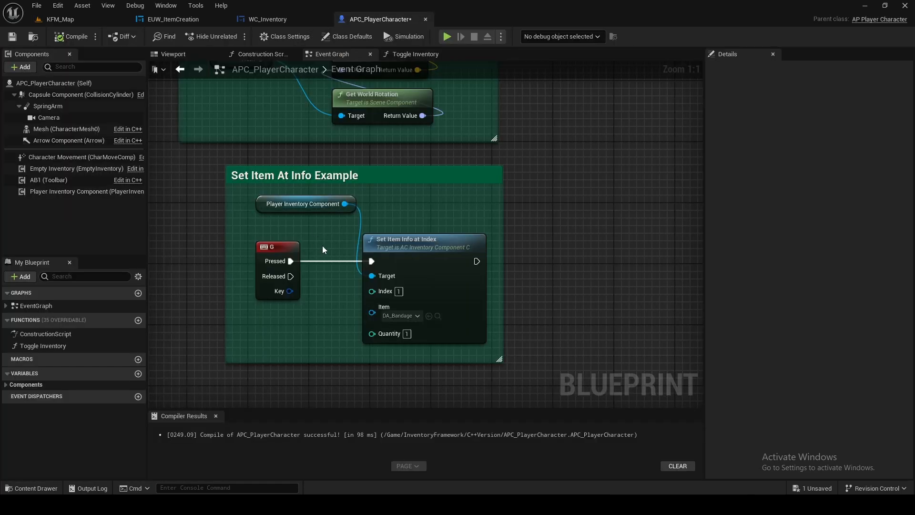
left_click(408, 334)
type("10")
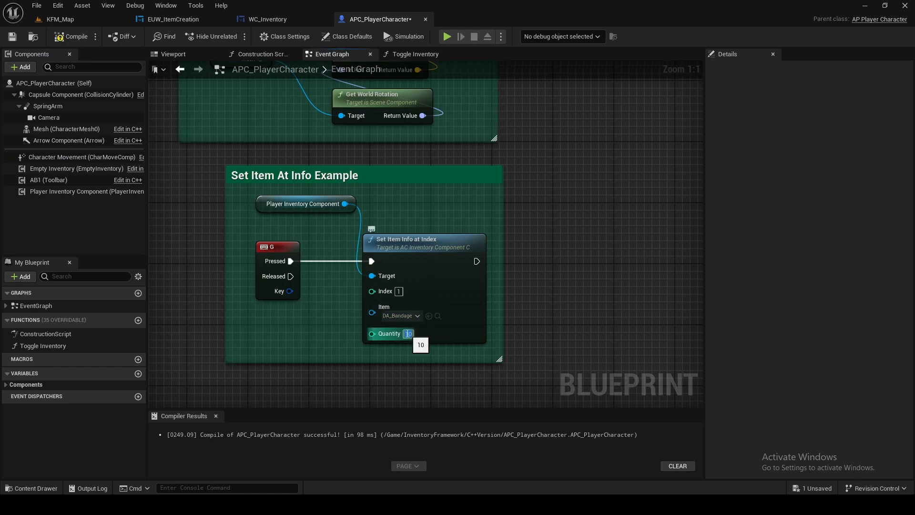
key("Return")
left_click(72, 37)
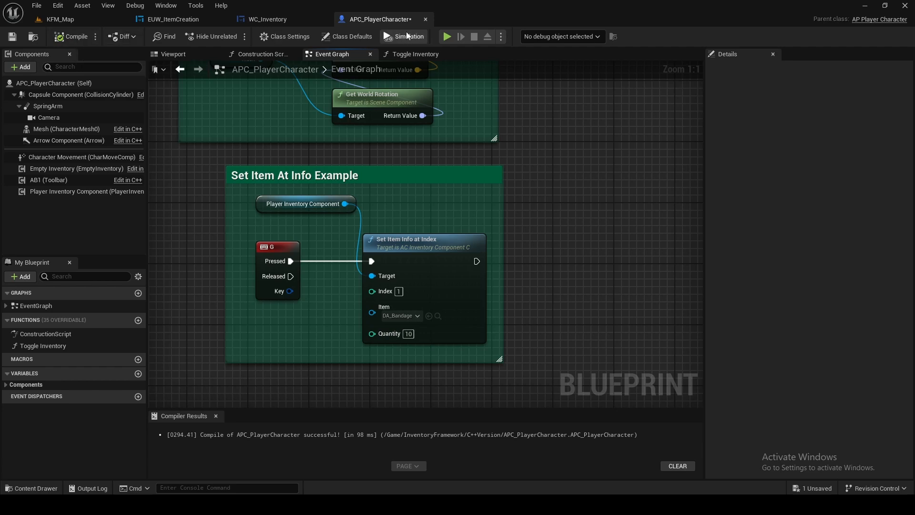
- Play the KFM_Map level again and open the inventory with the stack of 10 Bandages added
left_click(68, 24)
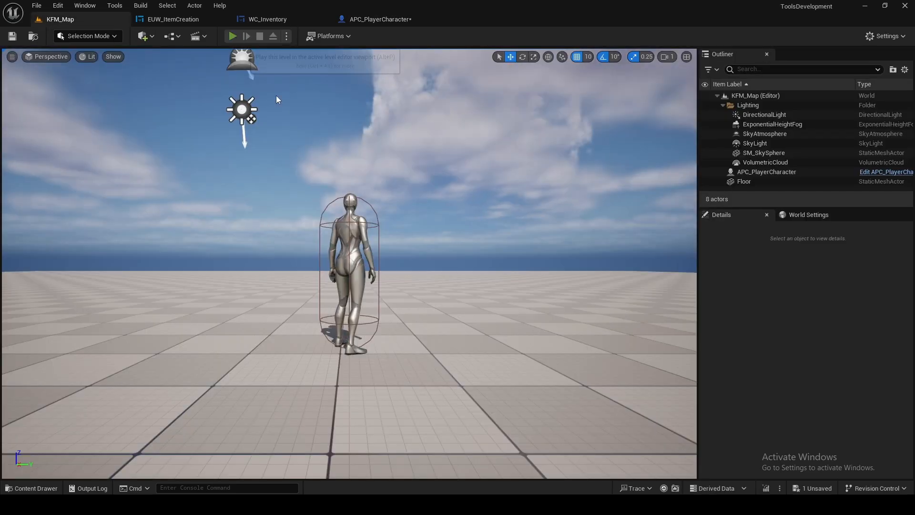
key("alt+p")
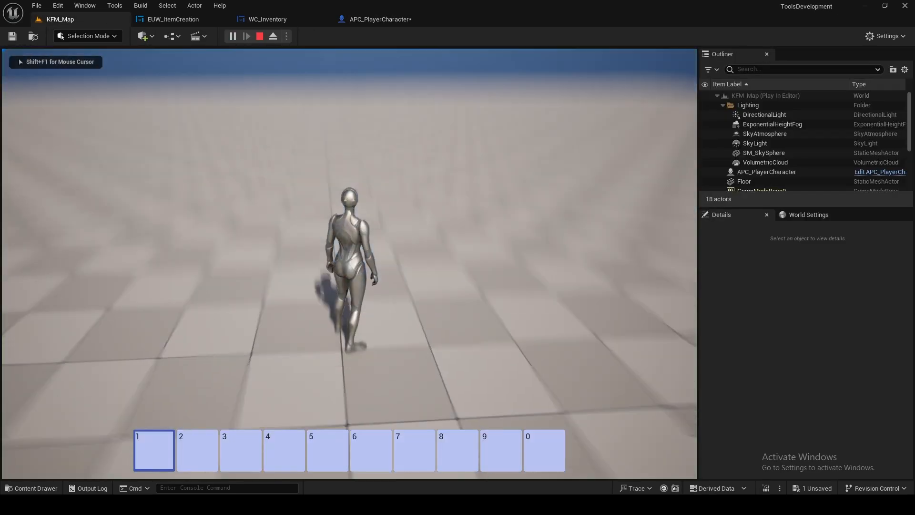
key("i")
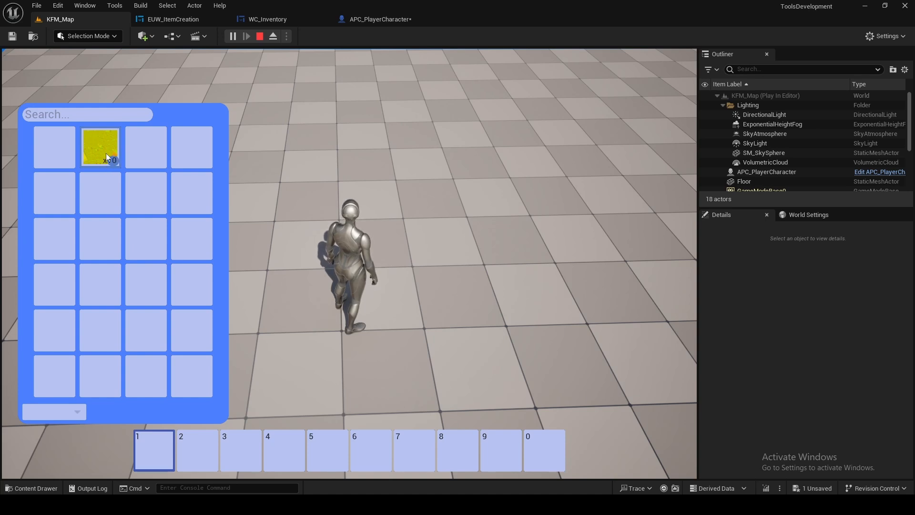
- Split the Bandage stack across several inventory slots, placing a stack of 5 in the second row's second slot
left_click_drag(106, 153, 135, 230)
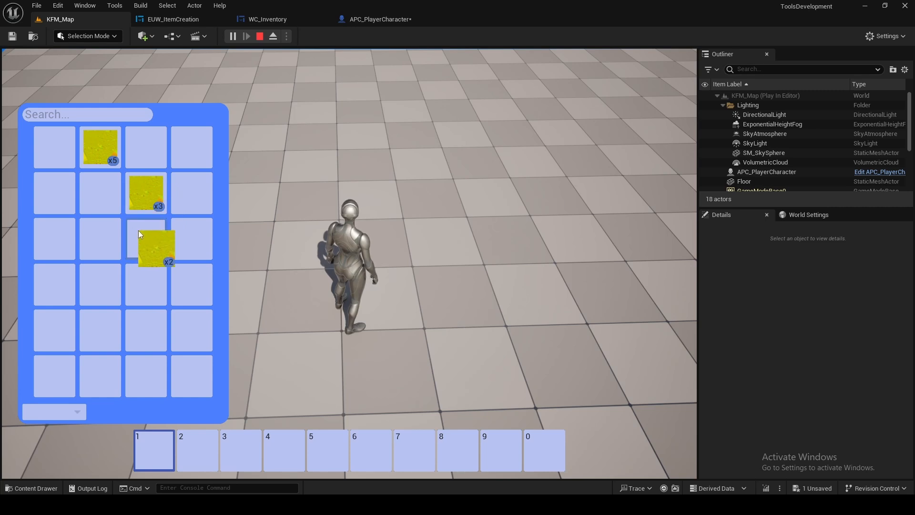
left_click(138, 231)
left_click_drag(143, 190, 108, 159)
left_click(107, 159)
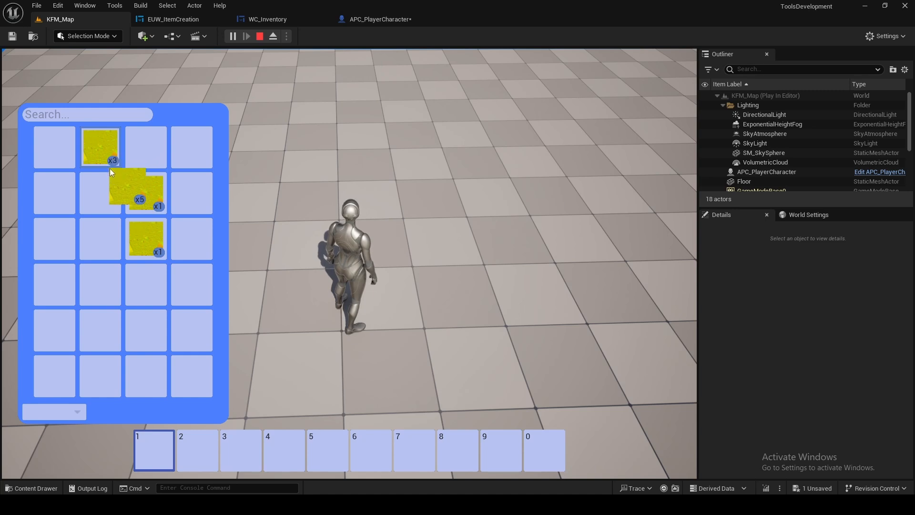
left_click(101, 193)
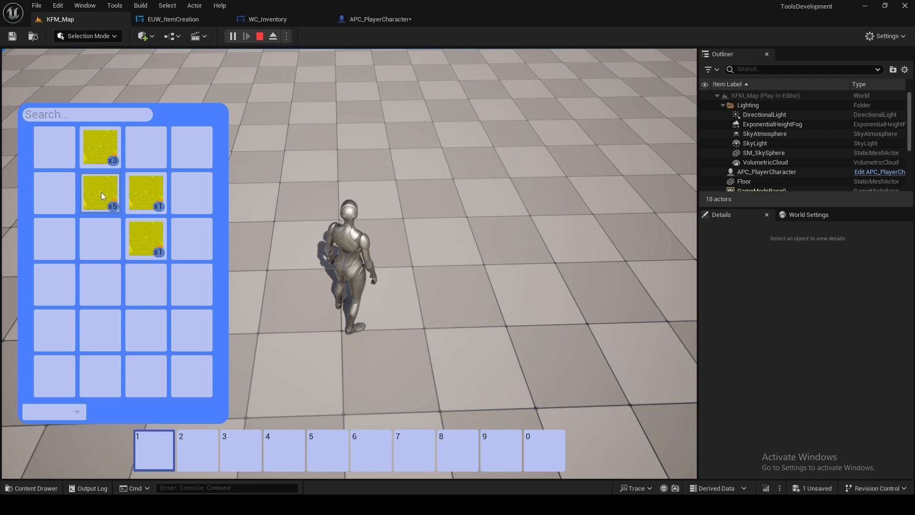
- Quick-transfer the stack of 5 Bandages to toolbar slots 1 to 5, and return each one to the inventory
left_click(102, 193, "shift")
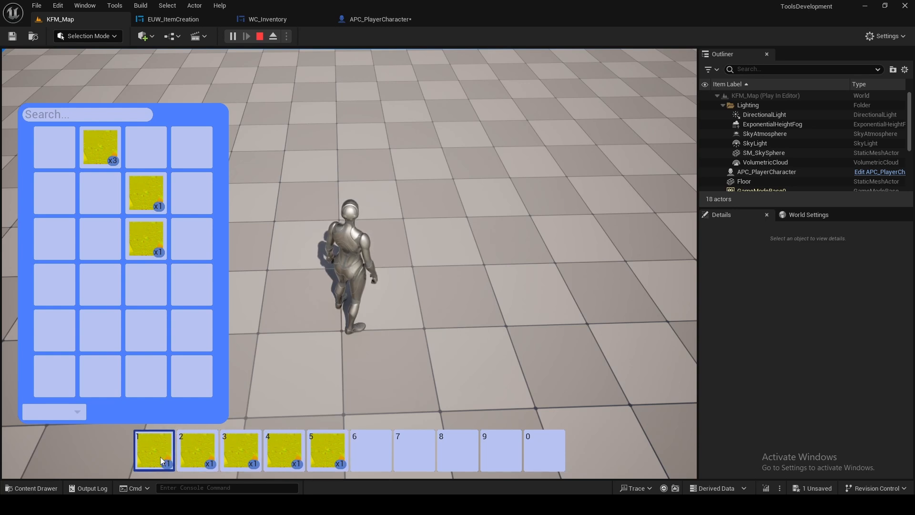
left_click(328, 456)
left_click(292, 453)
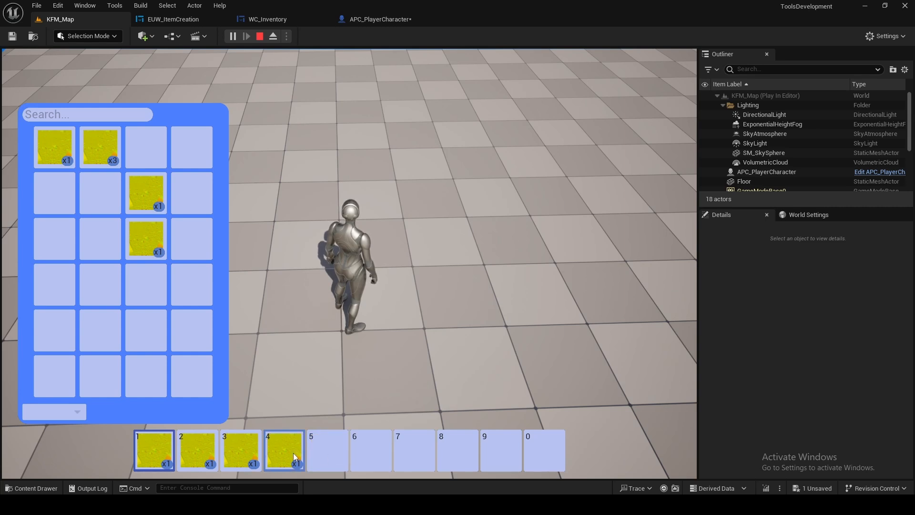
left_click(240, 453)
left_click(193, 450)
left_click(153, 453)
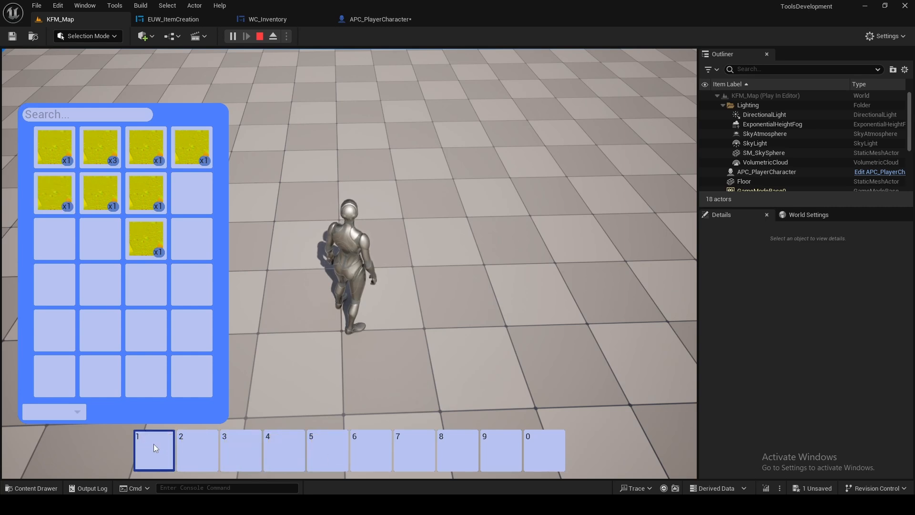
- Filter the inventory by category 3 and by category 2, and clear the filter
left_click(70, 414)
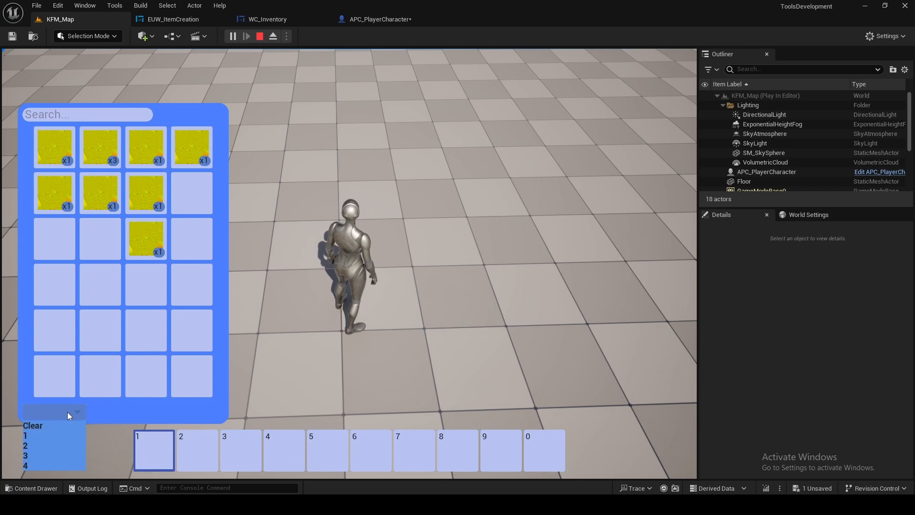
left_click(50, 452)
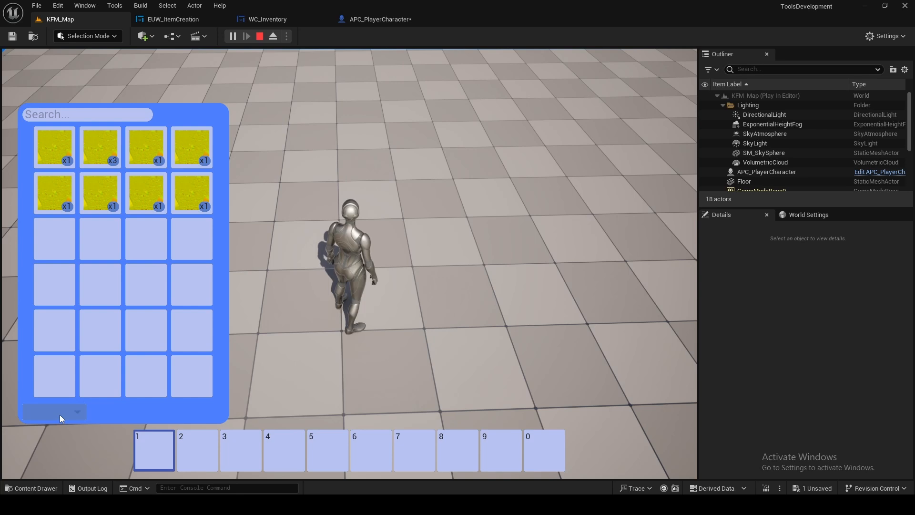
left_click(60, 415)
left_click(45, 446)
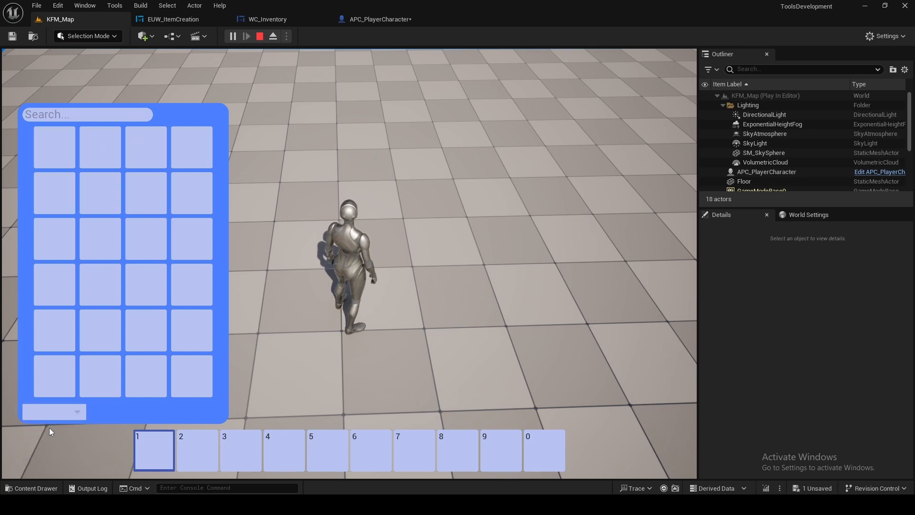
left_click(49, 416)
left_click(43, 426)
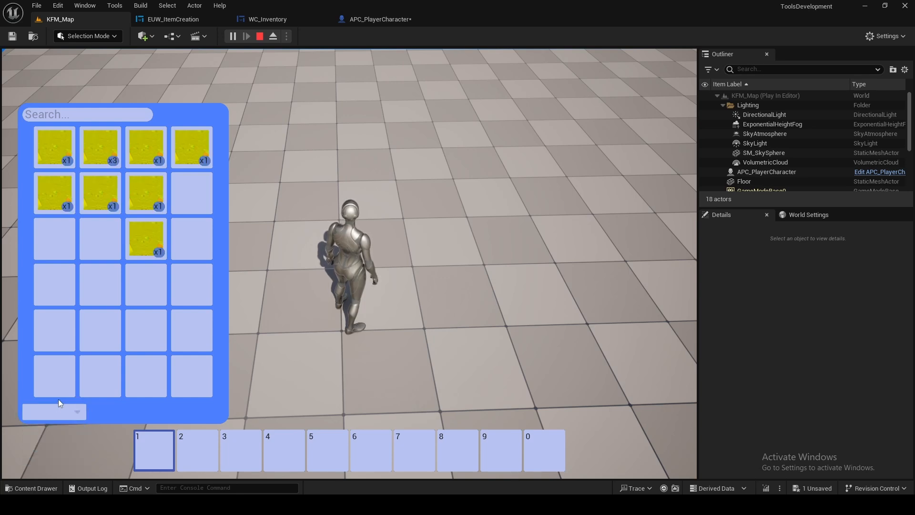
- Search the inventory for "ba" and clear the search text
left_click(68, 116)
type("ba")
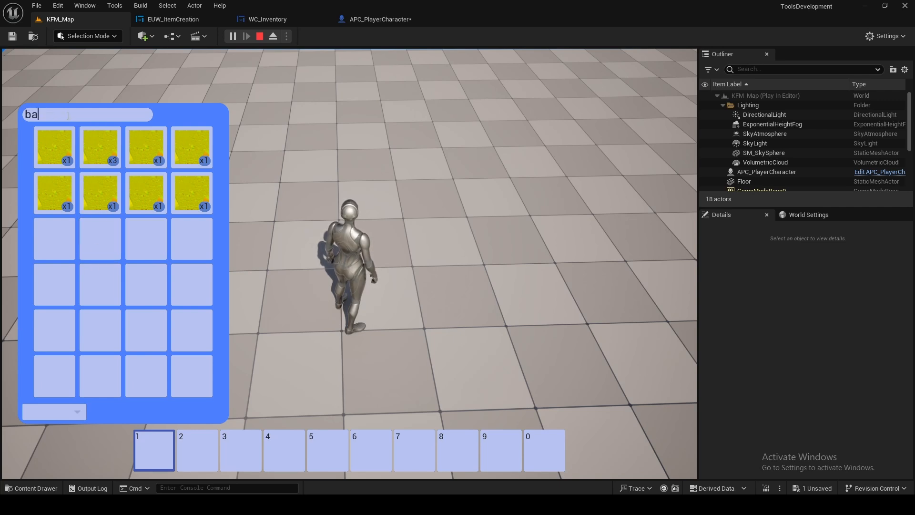
key("BackSpace")
key("BackSpace")
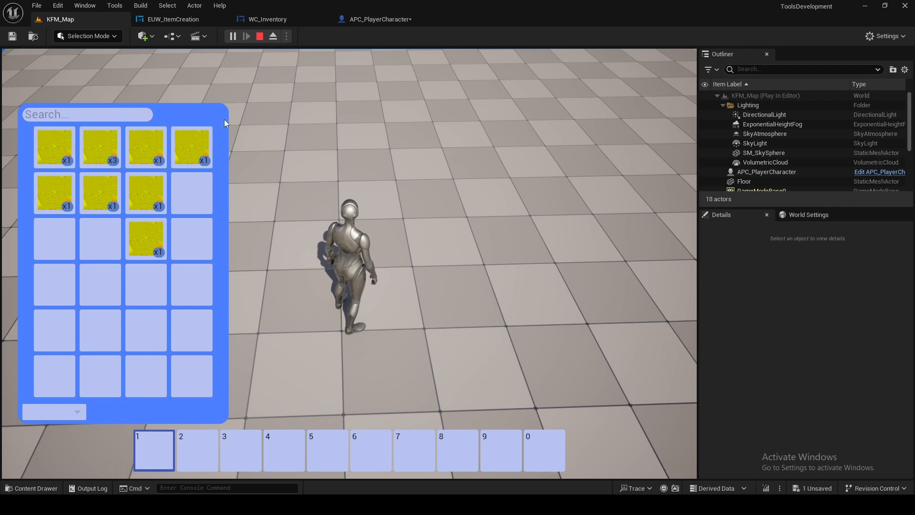
- Drop every Bandage stack from the inventory onto the ground in front of the character
mouse_move(224, 119)
left_mouse_down()
mouse_move(224, 138)
mouse_move(225, 67)
mouse_move(225, 109)
left_mouse_up()
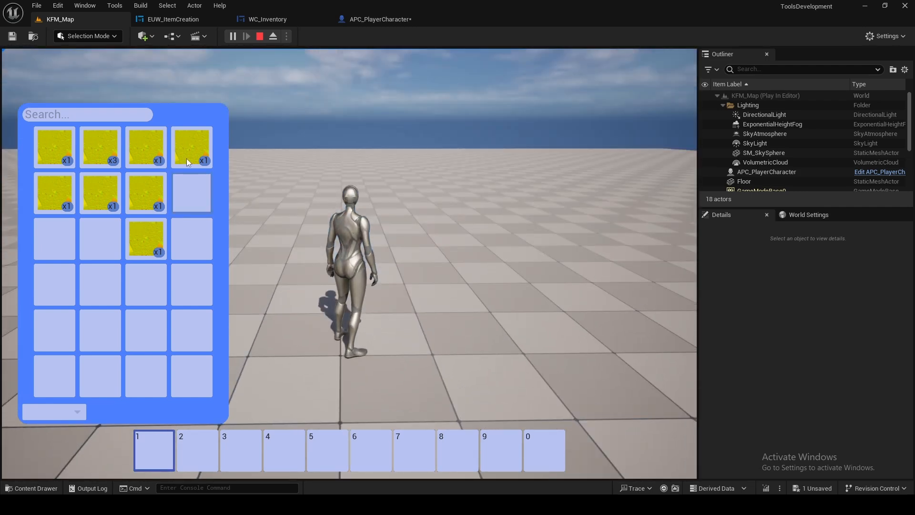
right_click(188, 154)
right_click(145, 148)
right_click(147, 193)
left_click_drag(147, 239, 346, 173)
left_click_drag(105, 193, 305, 178)
left_click_drag(107, 154, 296, 172)
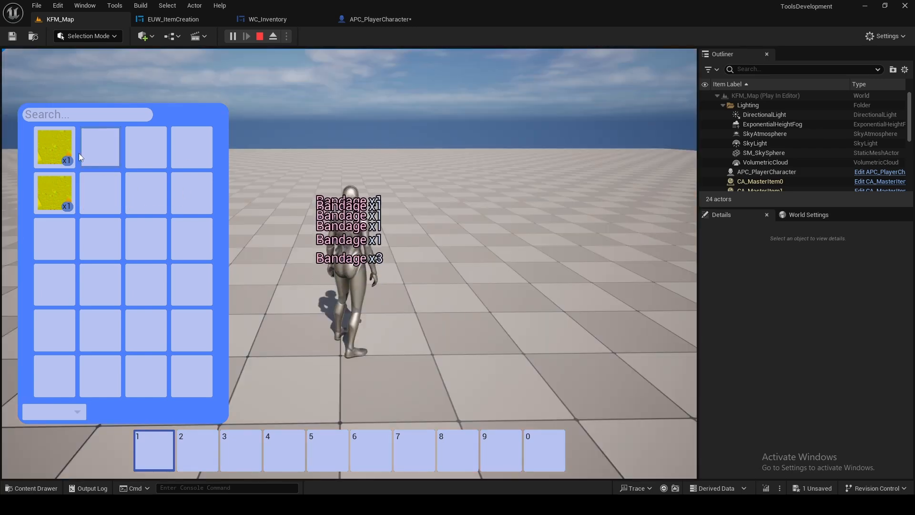
left_click_drag(53, 148, 377, 169)
left_click_drag(68, 204, 344, 177)
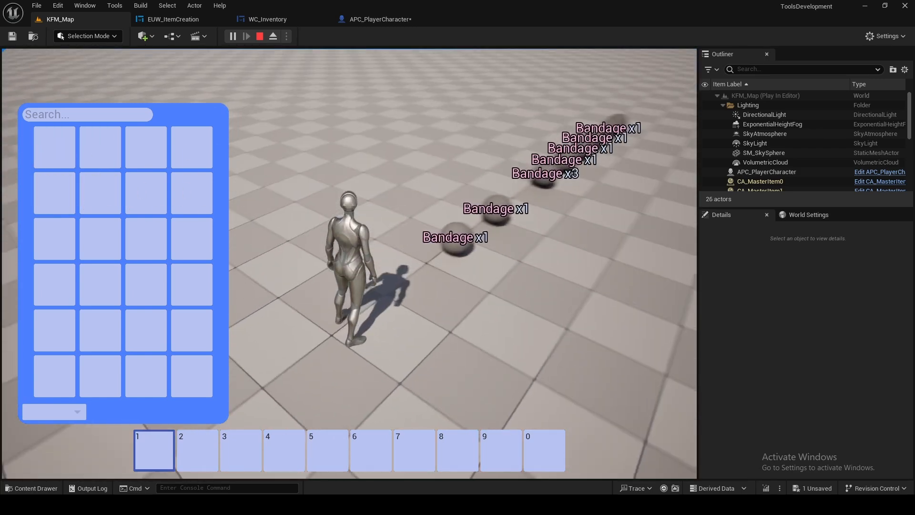
- Run the character over the dropped Bandages to pick them all up, and release the mouse cursor from the game
key("w")
key("w")
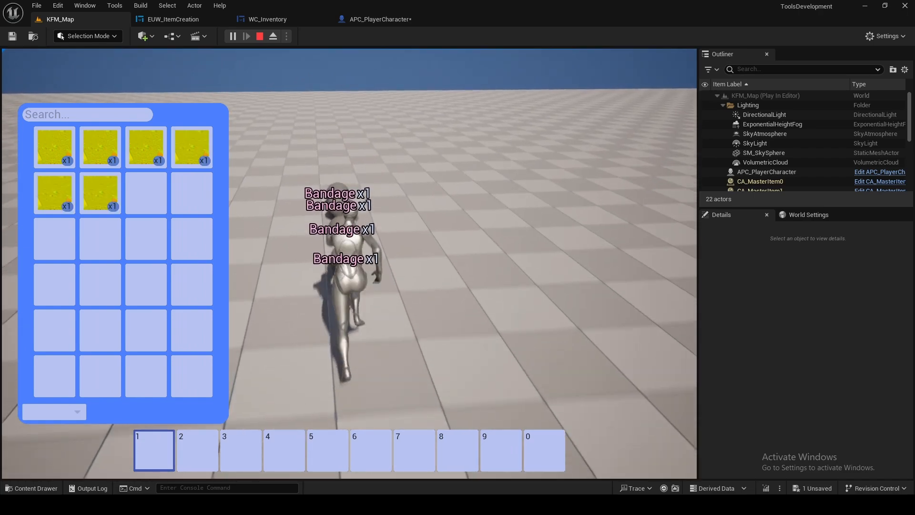
key("w")
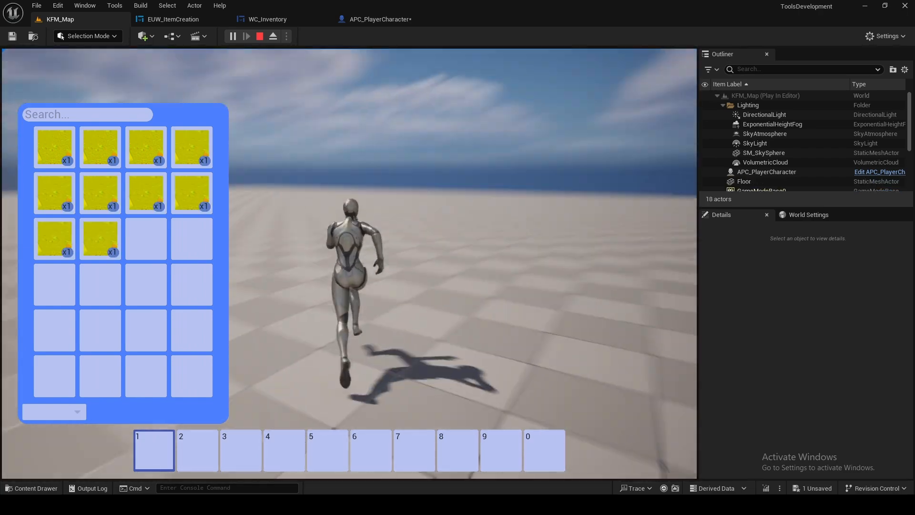
key("w")
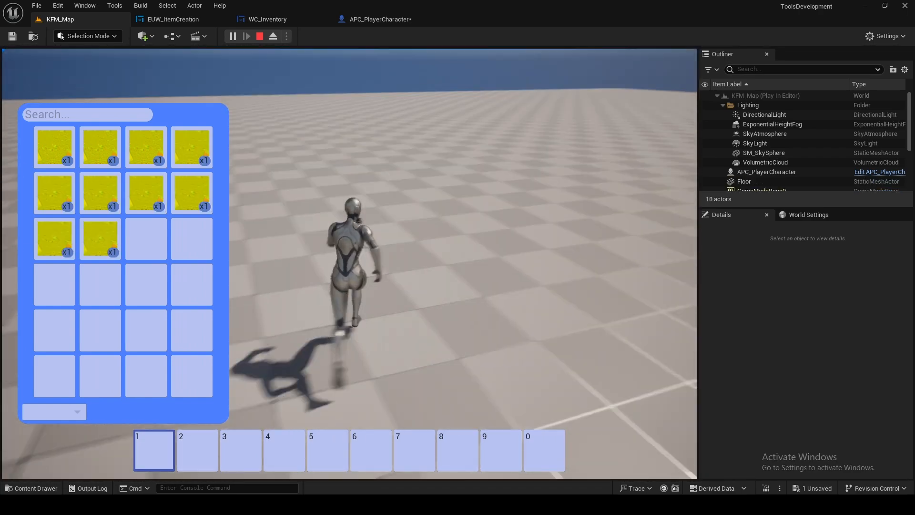
key("shift+F1")
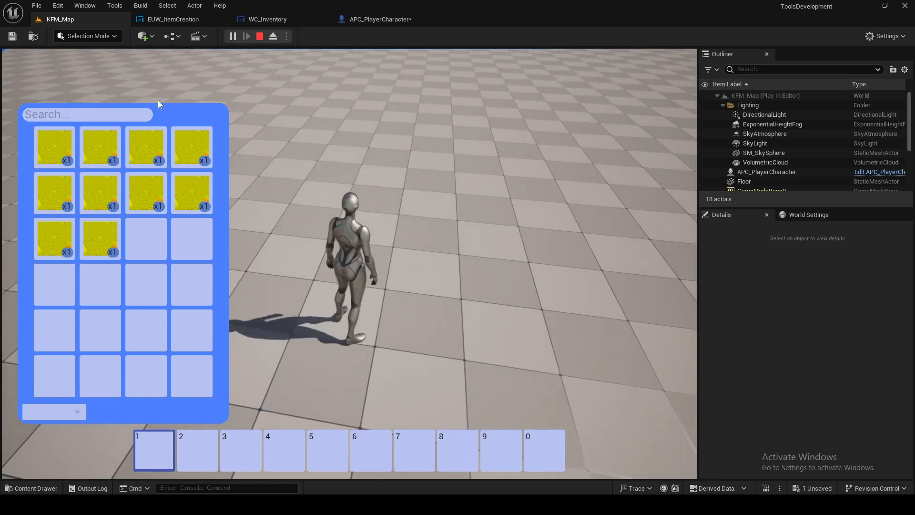